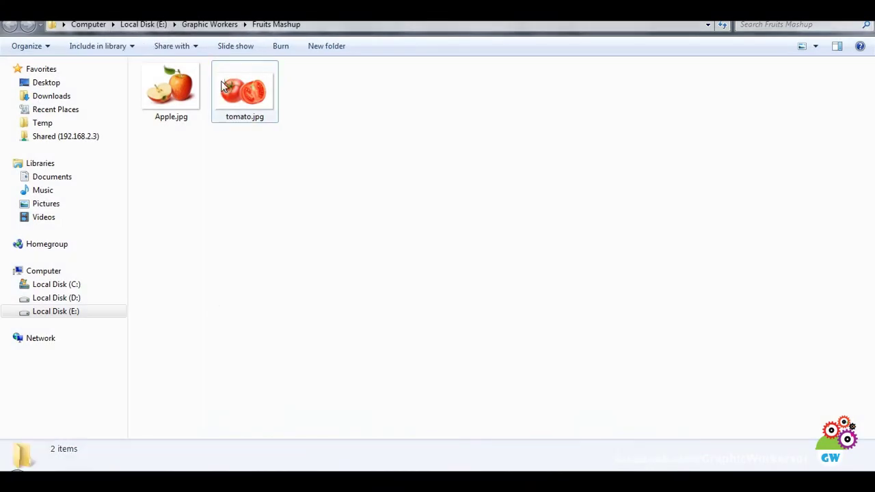
# In Explorer, select Apple.jpg and tomato.jpg, and drag Apple.jpg into Photoshop
pyautogui.click(172, 97)
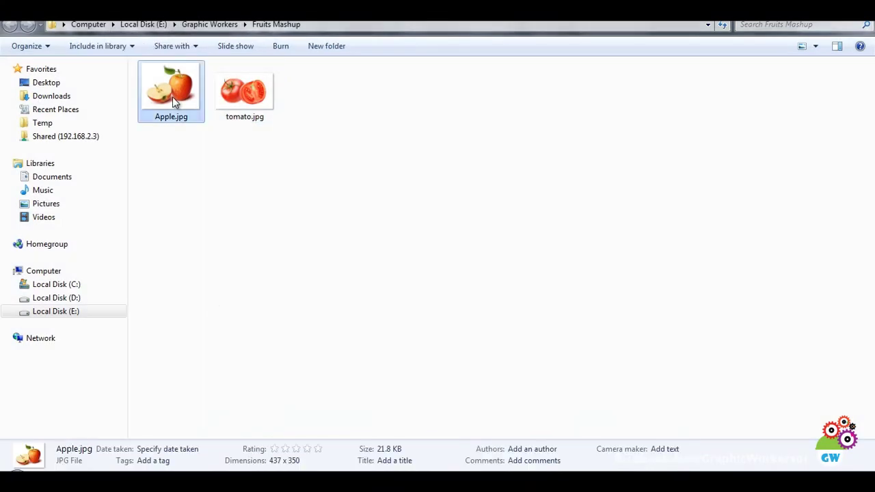
pyautogui.keyDown('ctrl'); pyautogui.click(229, 103); pyautogui.keyUp('ctrl')
pyautogui.moveTo(171, 89)
pyautogui.mouseDown()
pyautogui.moveTo(291, 324)
pyautogui.moveTo(301, 318)
pyautogui.mouseUp()
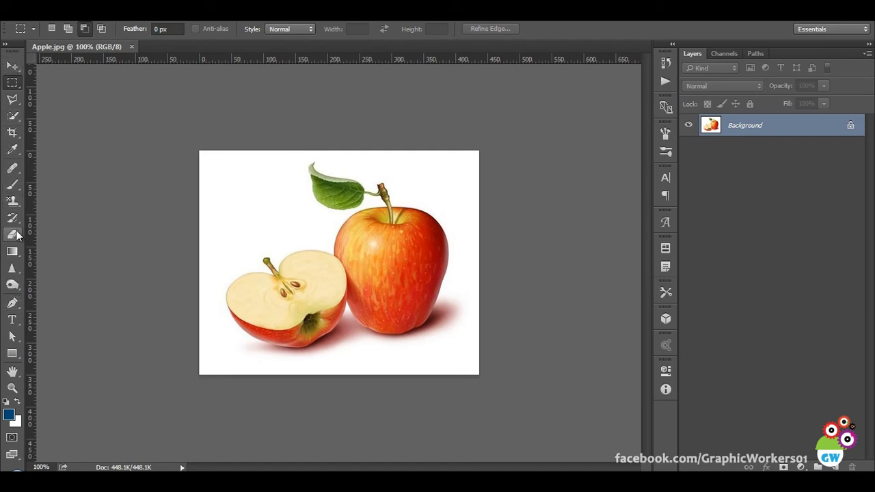
# Try selecting the white background with the Magic Wand, then clear that selection
pyautogui.click(13, 117)
pyautogui.rightClick(14, 118)
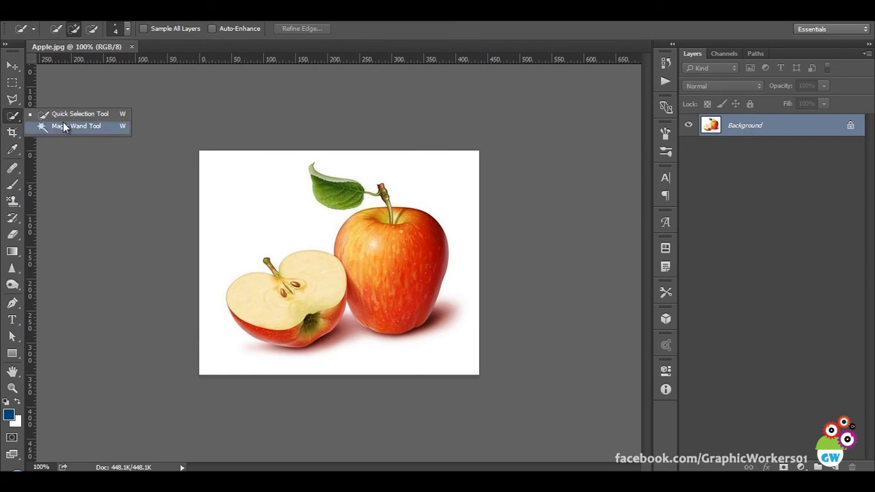
pyautogui.click(63, 122)
pyautogui.click(221, 205)
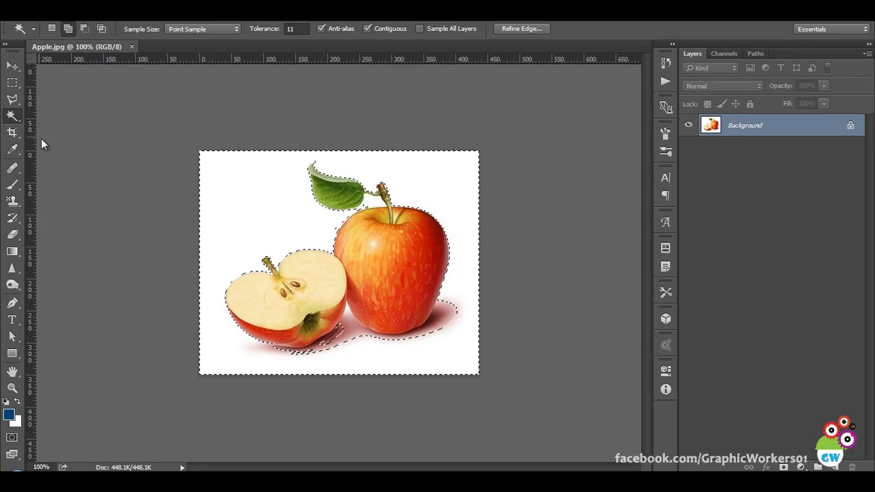
pyautogui.rightClick(12, 117)
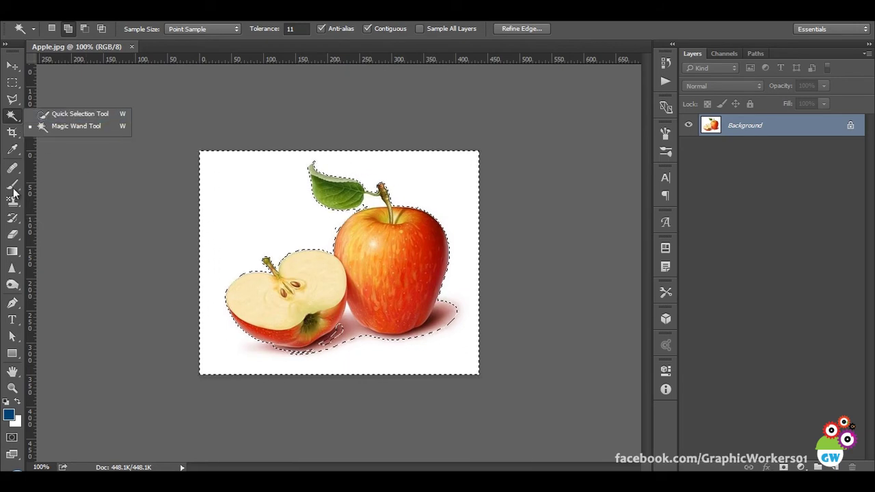
pyautogui.click(77, 110)
# Paint a Quick Selection over both apples, subtract extra areas with Alt, and open Refine Edge
pyautogui.rightClick(12, 118)
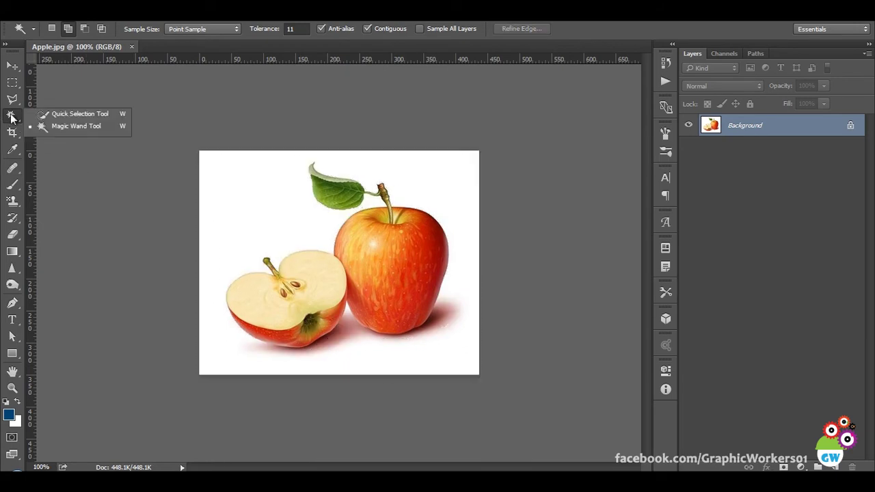
pyautogui.click(64, 113)
pyautogui.moveTo(285, 344); pyautogui.dragTo(301, 352)
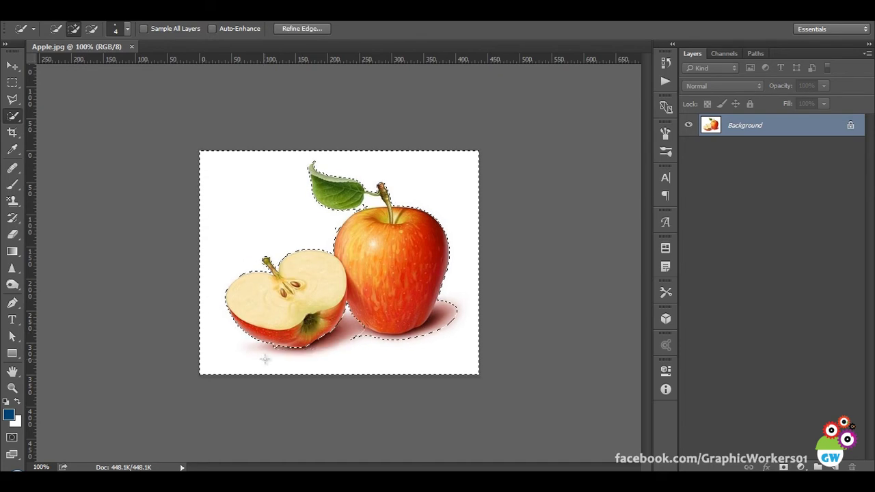
pyautogui.press('alt')
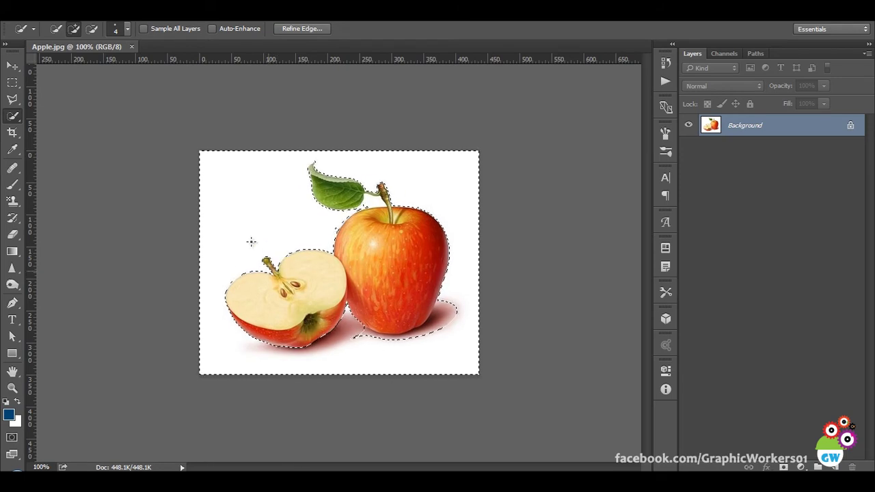
pyautogui.click(301, 29)
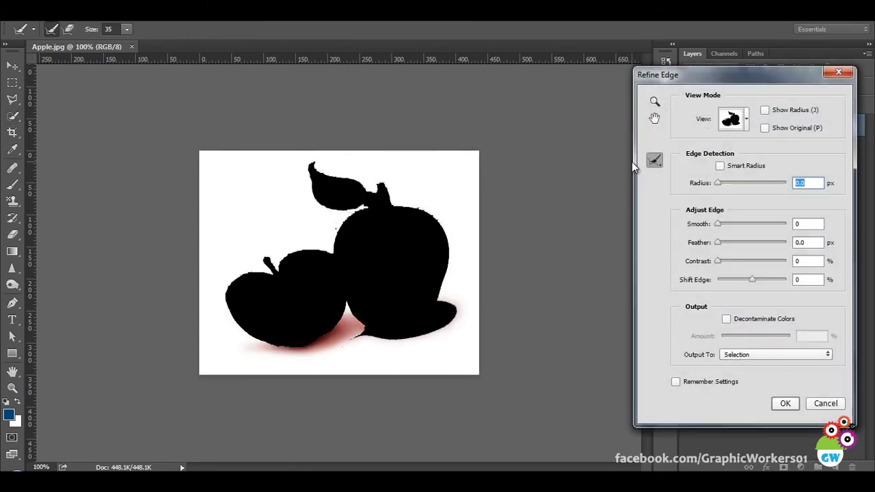
# Try Refine Edge with Smooth 10 and new-layer output, then cancel it
pyautogui.moveTo(717, 224)
pyautogui.mouseDown()
pyautogui.moveTo(743, 283)
pyautogui.moveTo(752, 286)
pyautogui.mouseUp()
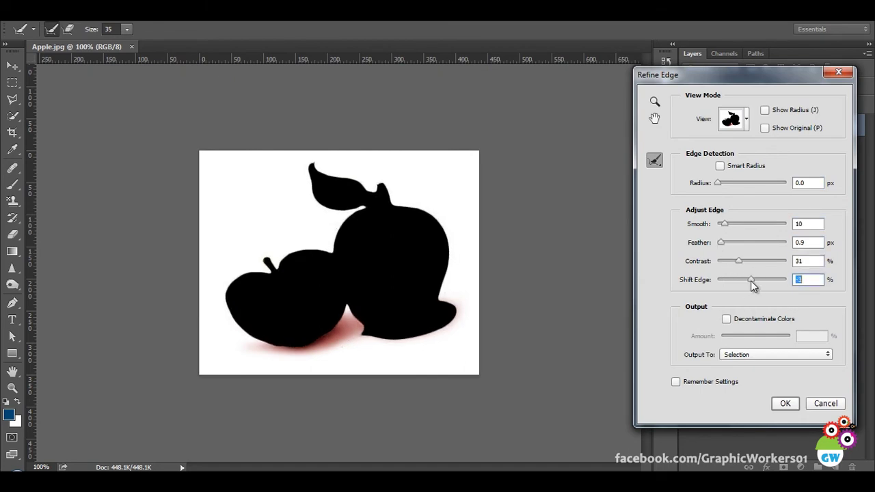
pyautogui.click(752, 354)
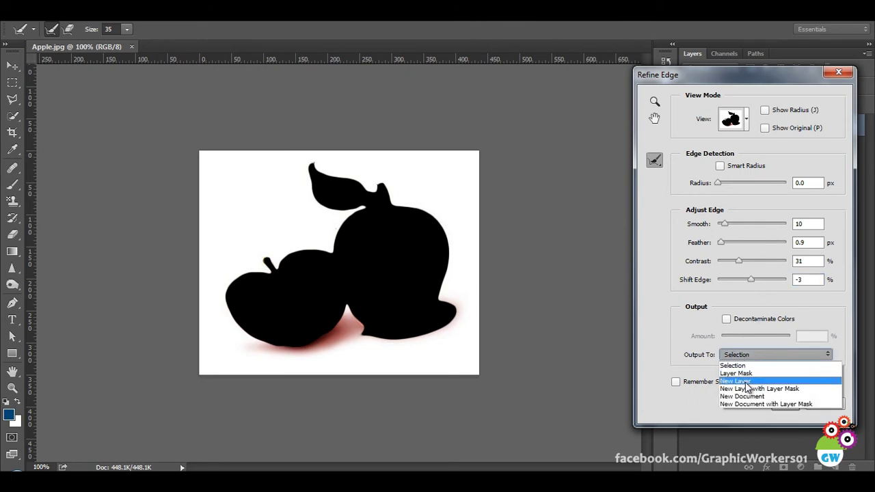
pyautogui.click(745, 383)
pyautogui.click(825, 404)
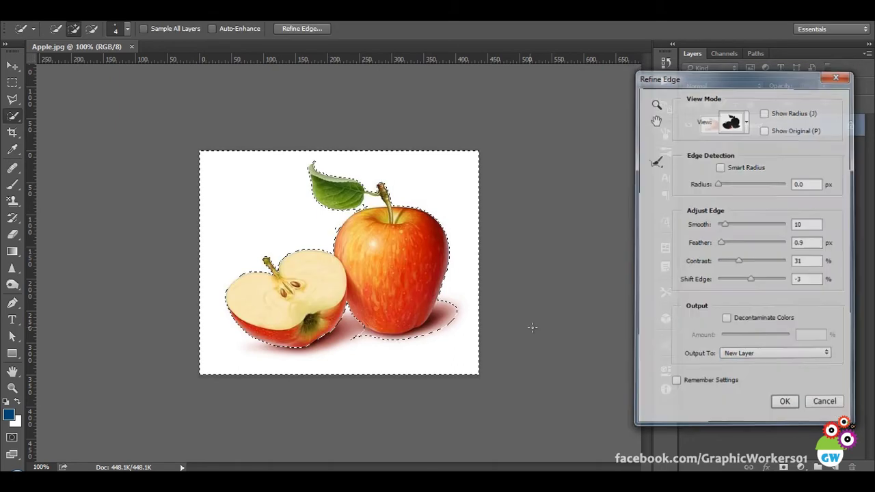
# Refine the edge to Smooth 1, Contrast 19, Shift Edge -8, and brush away the half apple's halo
pyautogui.click(298, 29)
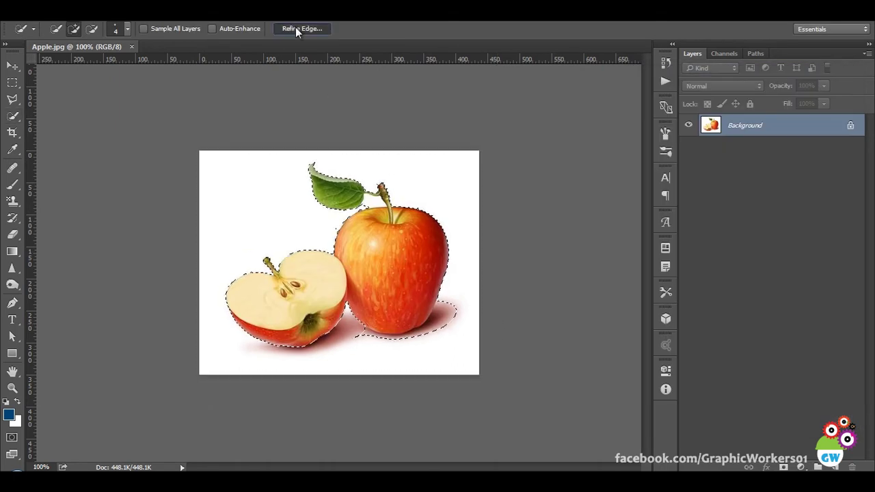
pyautogui.moveTo(719, 225)
pyautogui.mouseDown()
pyautogui.moveTo(726, 244)
pyautogui.moveTo(714, 246)
pyautogui.moveTo(752, 285)
pyautogui.mouseUp()
pyautogui.moveTo(279, 267); pyautogui.dragTo(328, 253)
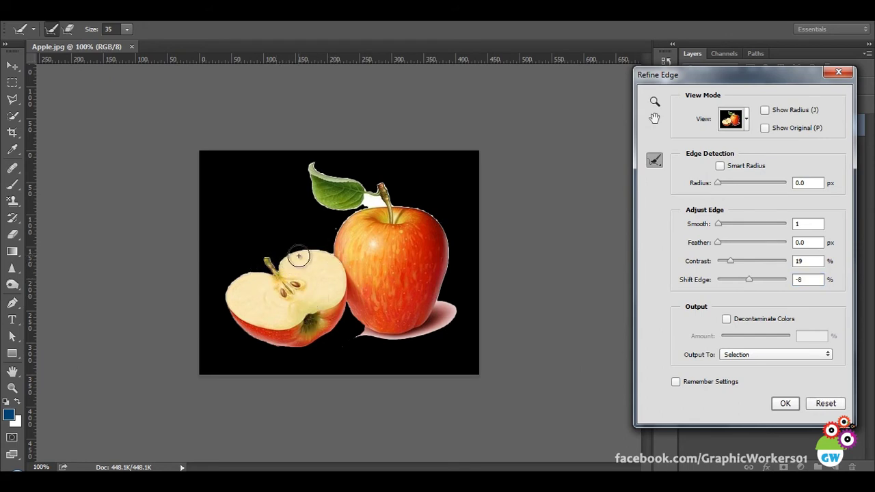
pyautogui.keyDown('alt'); pyautogui.rightClick(292, 262); pyautogui.keyUp('alt')
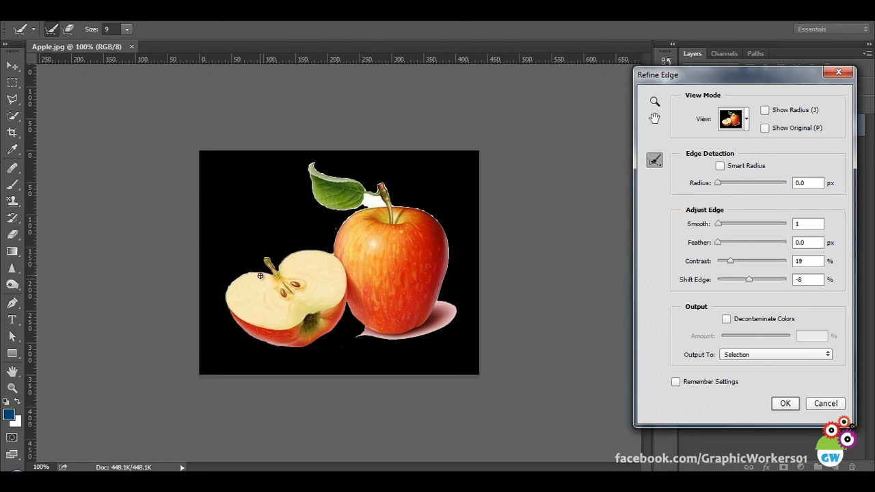
pyautogui.moveTo(225, 299); pyautogui.dragTo(233, 313)
# Output the refined apples to a new layer with layer mask and make Background visible again
pyautogui.click(782, 361)
pyautogui.click(773, 388)
pyautogui.click(782, 404)
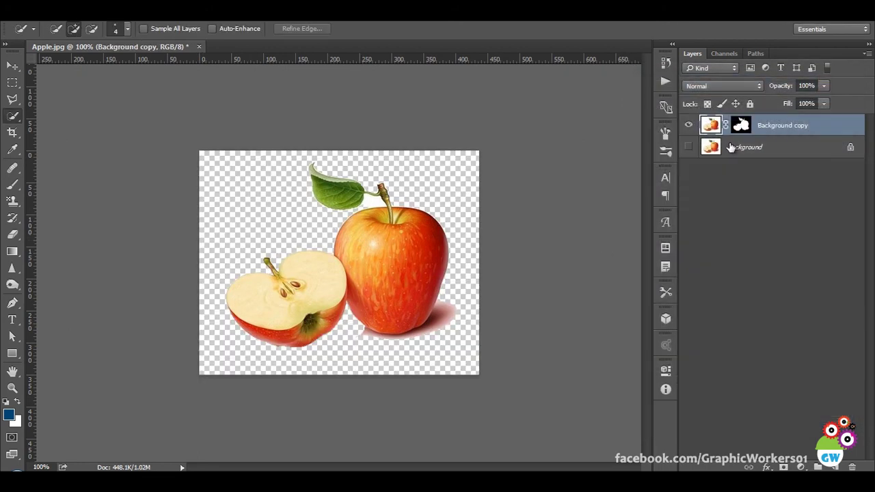
pyautogui.click(730, 147)
pyautogui.click(689, 148)
# Target the Background copy layer and open tomato.jpg from the Fruits Mashup folder
pyautogui.click(786, 130)
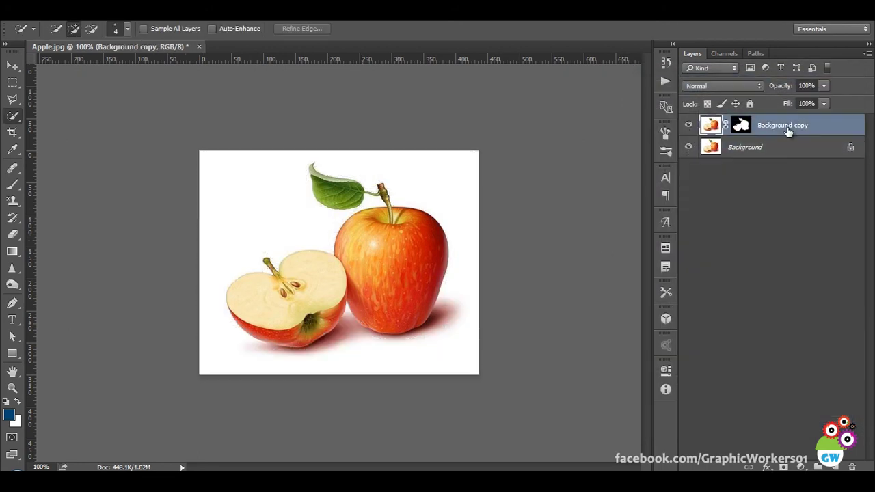
pyautogui.click(12, 65)
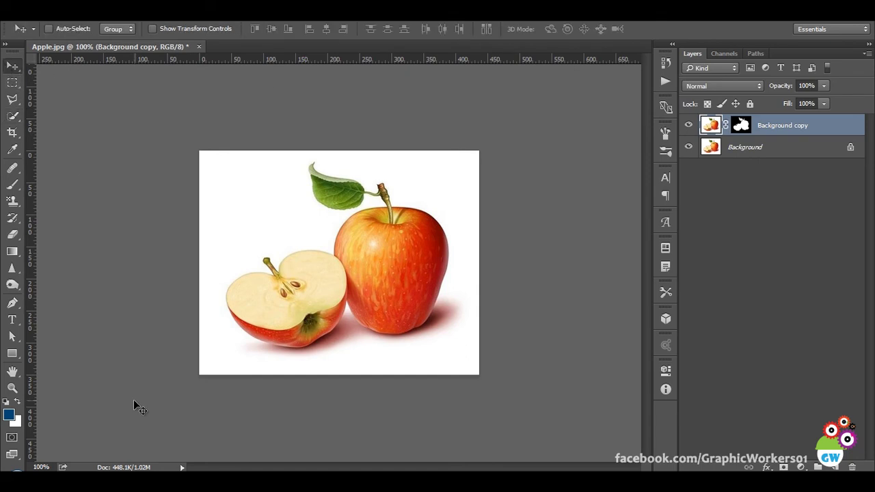
pyautogui.click(483, 423)
pyautogui.moveTo(274, 84)
pyautogui.mouseDown()
pyautogui.moveTo(235, 224)
pyautogui.moveTo(600, 26)
pyautogui.mouseUp()
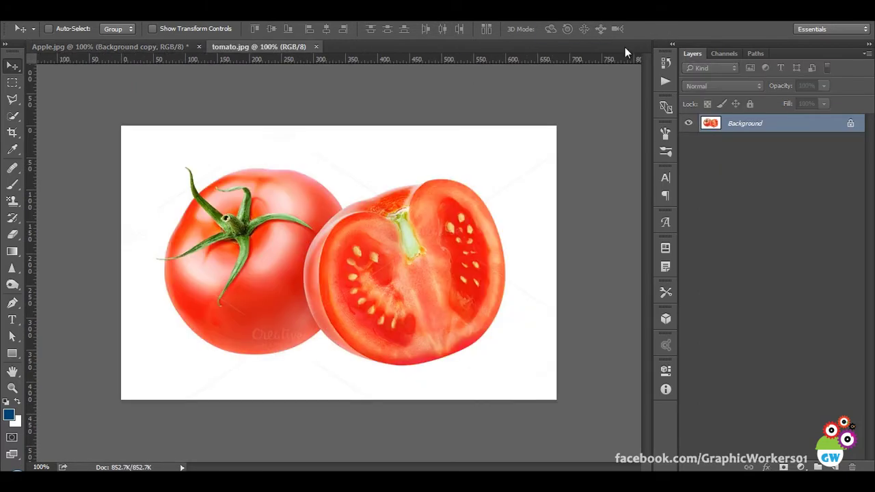
# Trace the tomato half's cut face with the Pen tool, shaping a blue apple-like Shape 1 with a top notch
pyautogui.click(12, 303)
pyautogui.click(388, 220)
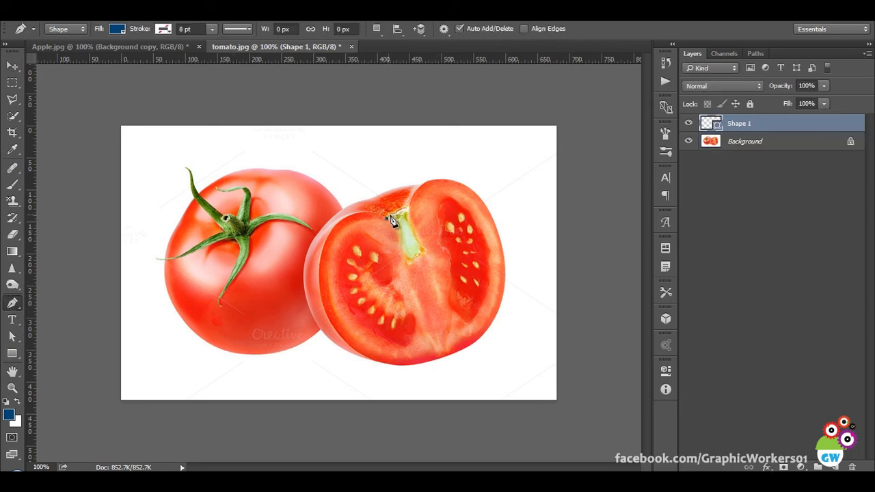
pyautogui.moveTo(339, 220); pyautogui.dragTo(314, 236)
pyautogui.click(319, 285)
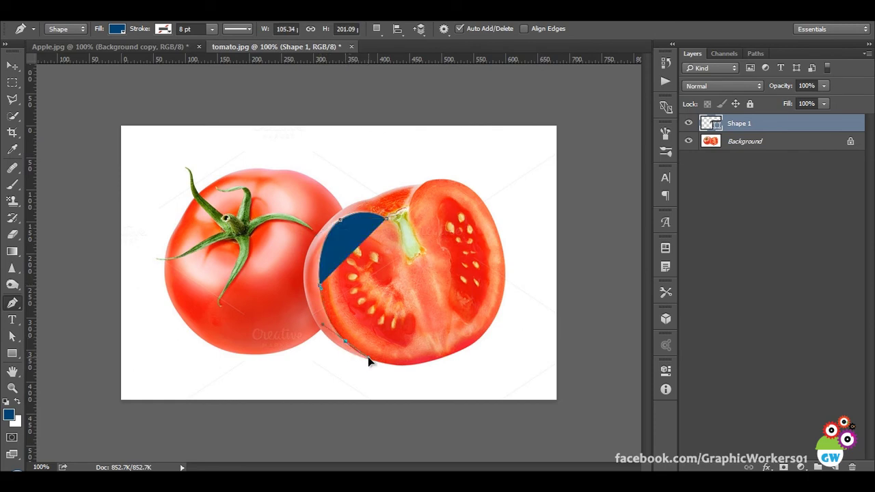
pyautogui.moveTo(368, 359); pyautogui.dragTo(395, 365)
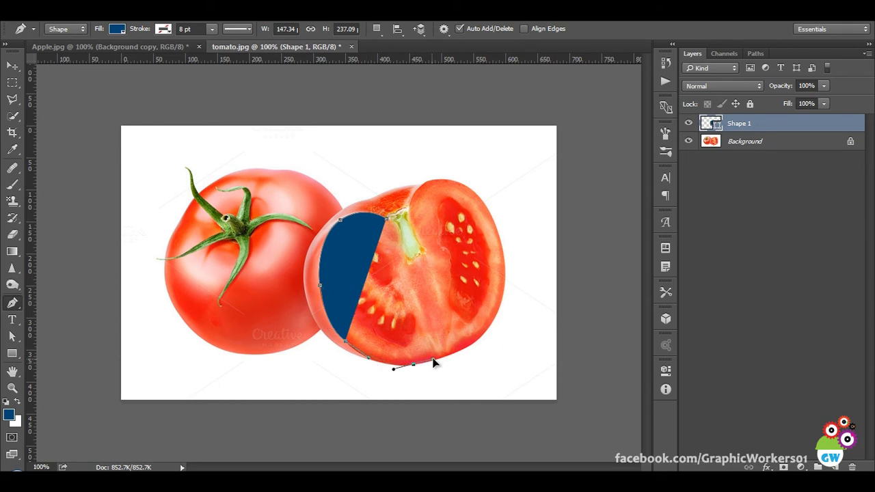
pyautogui.moveTo(439, 359); pyautogui.dragTo(441, 360)
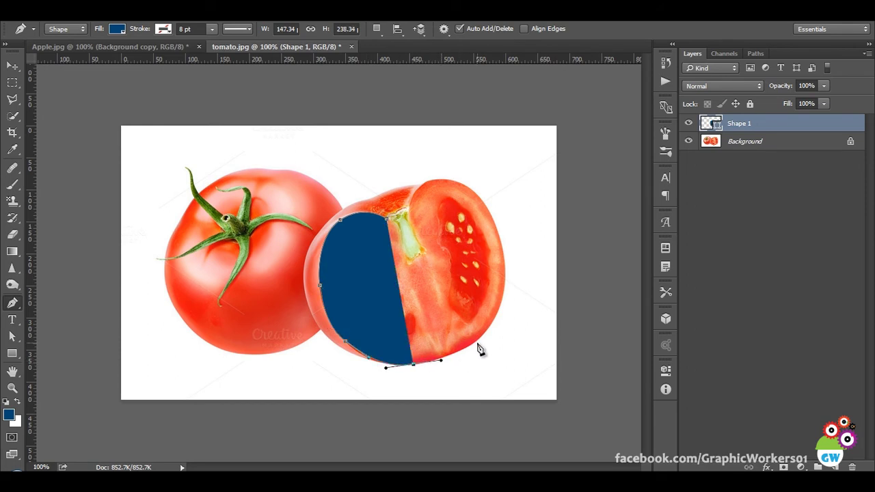
pyautogui.moveTo(482, 340); pyautogui.dragTo(486, 333)
pyautogui.moveTo(505, 264); pyautogui.dragTo(499, 217)
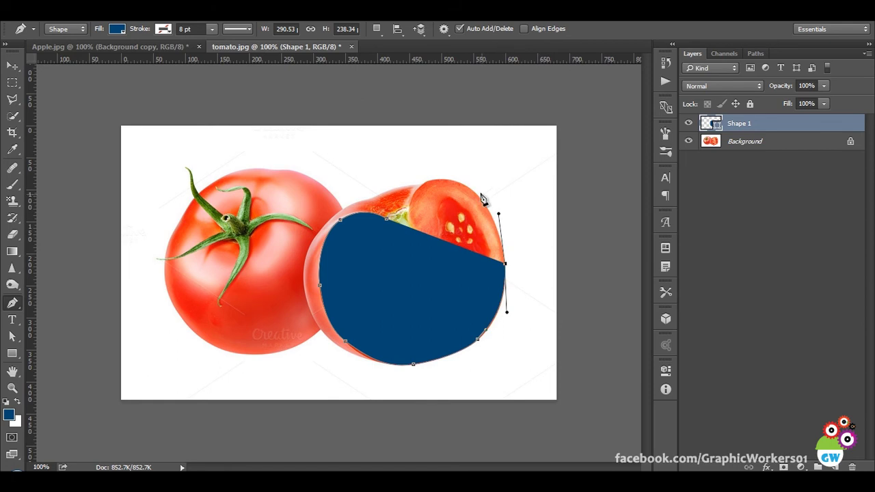
pyautogui.moveTo(463, 184); pyautogui.dragTo(449, 180)
pyautogui.click(415, 193)
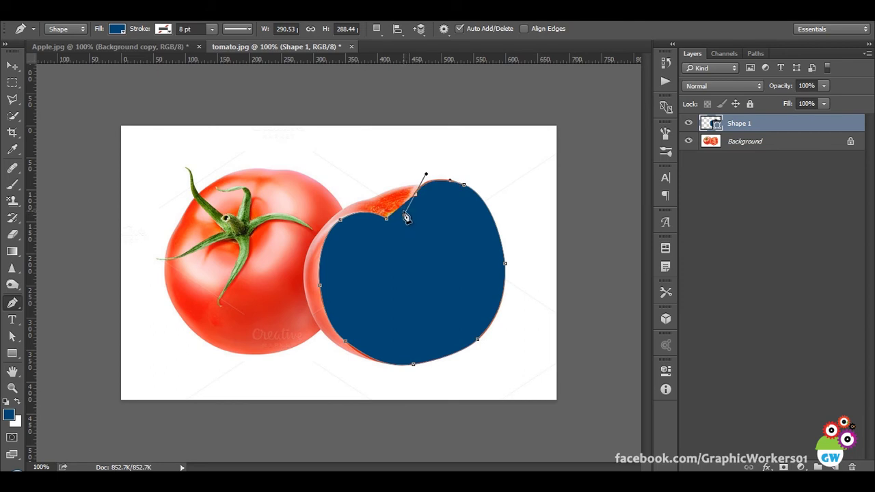
pyautogui.moveTo(400, 222); pyautogui.dragTo(400, 228)
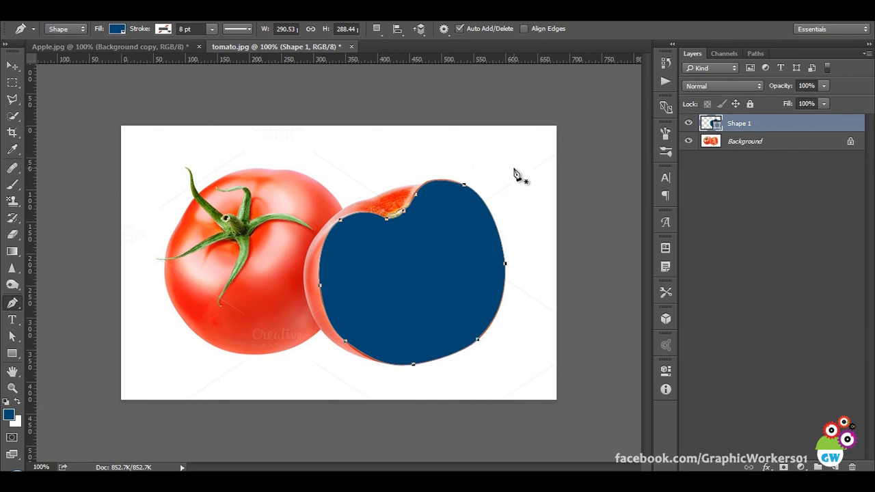
# Turn Shape 1's path into a selection with no feathering
pyautogui.rightClick(470, 227)
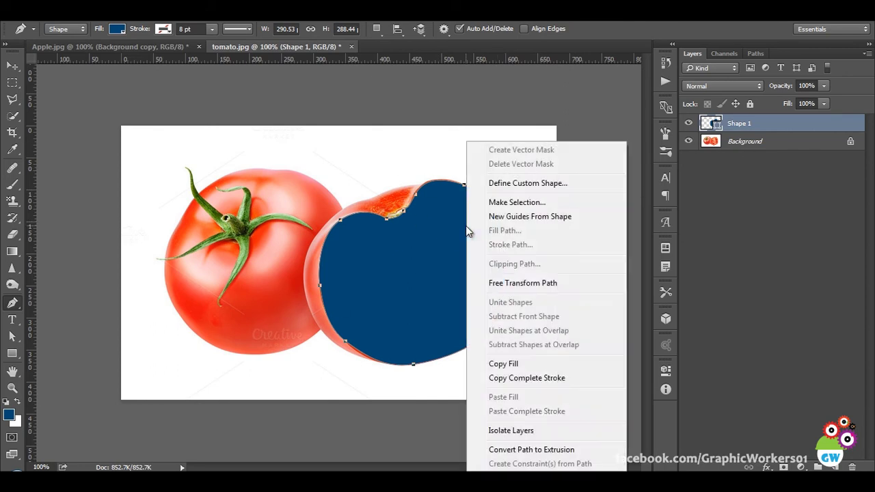
pyautogui.click(523, 203)
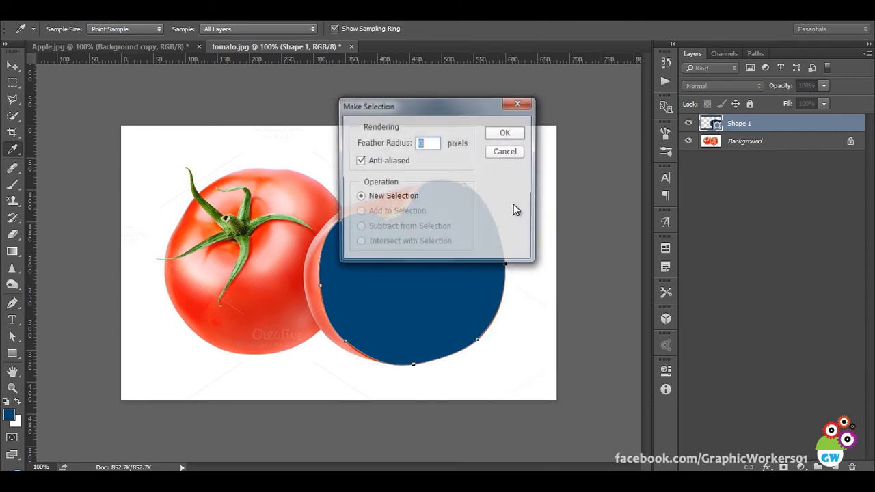
pyautogui.click(504, 133)
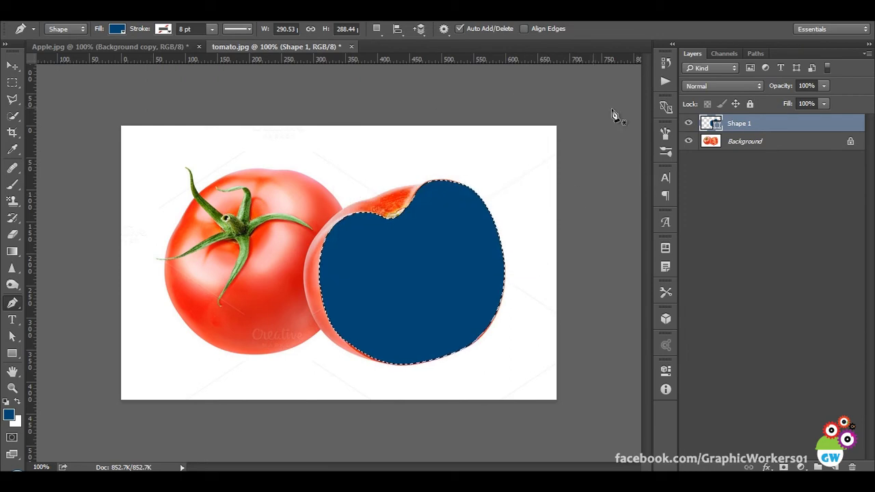
# Set Shape 1's fill to No Color and target the Background layer
pyautogui.click(117, 28)
pyautogui.click(63, 54)
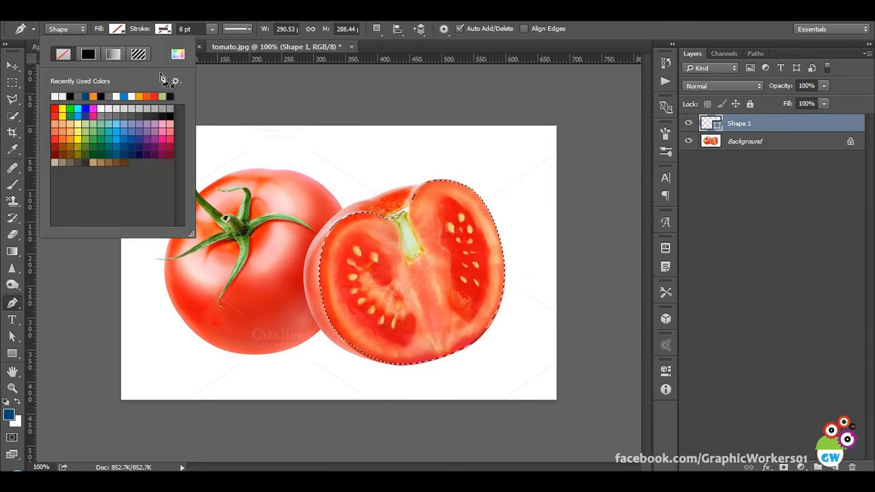
pyautogui.click(732, 142)
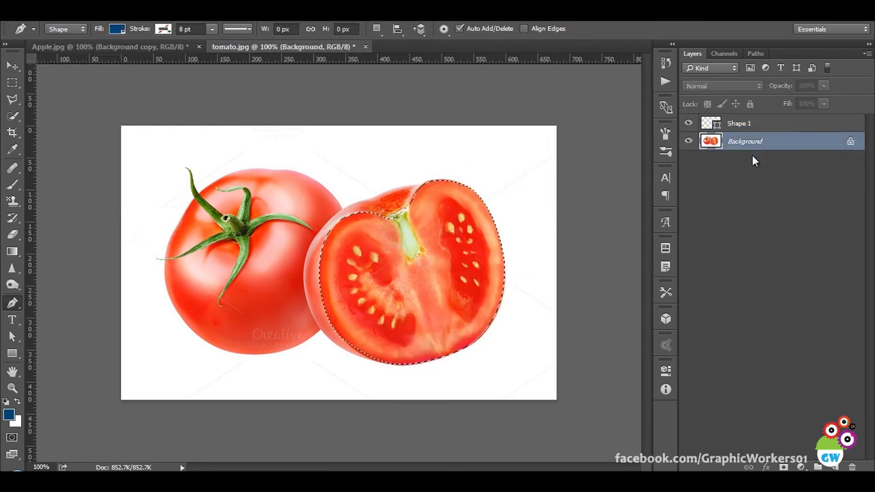
# Cut the tomato selection out to a new layer with layer mask via Refine Edge
pyautogui.click(12, 82)
pyautogui.click(490, 29)
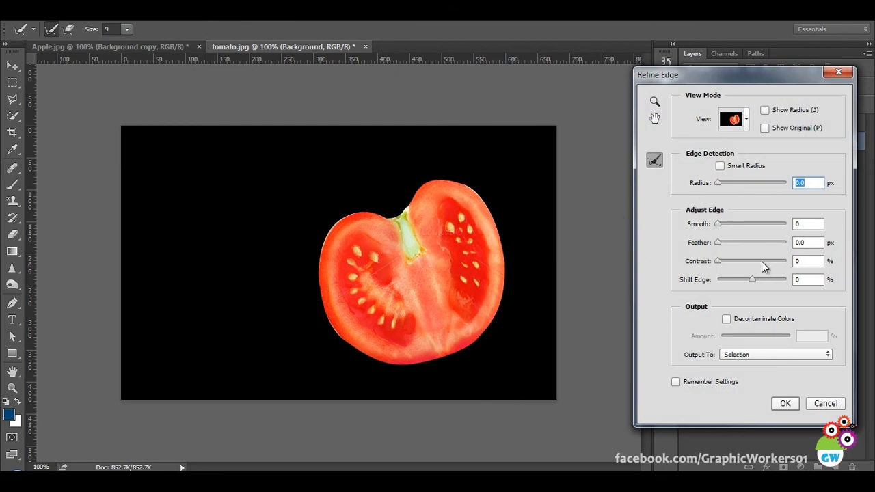
pyautogui.click(774, 354)
pyautogui.click(751, 386)
pyautogui.click(785, 403)
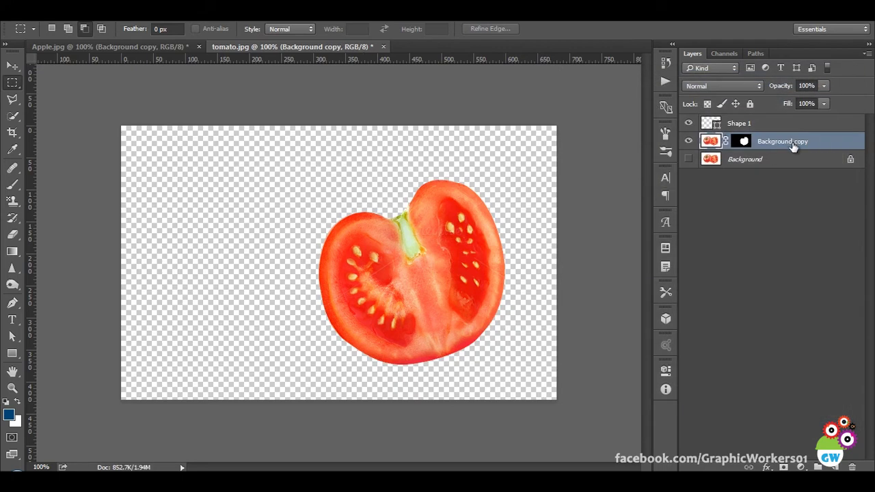
# Duplicate the masked tomato layer, convert the copy to a smart object, and begin duplicating it to another document
pyautogui.hotkey('ctrl', 'j')
pyautogui.rightClick(792, 144)
pyautogui.click(570, 224)
pyautogui.rightClick(766, 141)
pyautogui.click(578, 115)
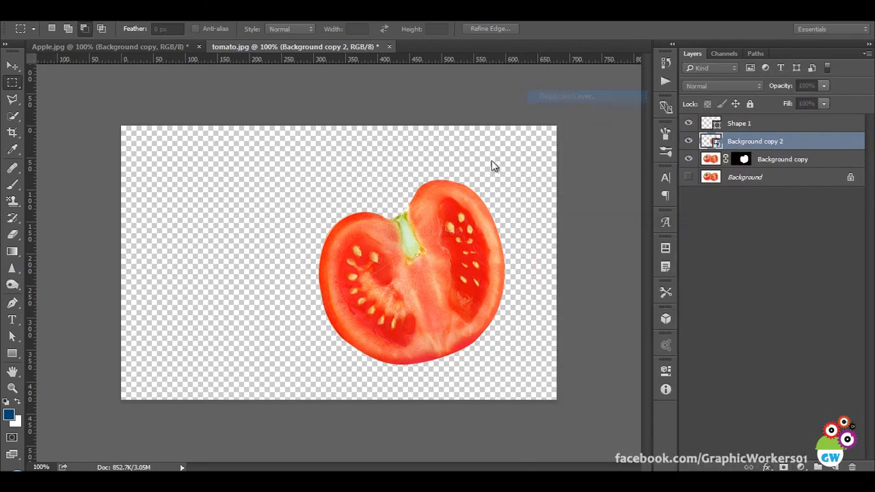
pyautogui.click(457, 207)
# Duplicate the tomato copy into Apple.jpg and move it left over the apple half
pyautogui.click(581, 159)
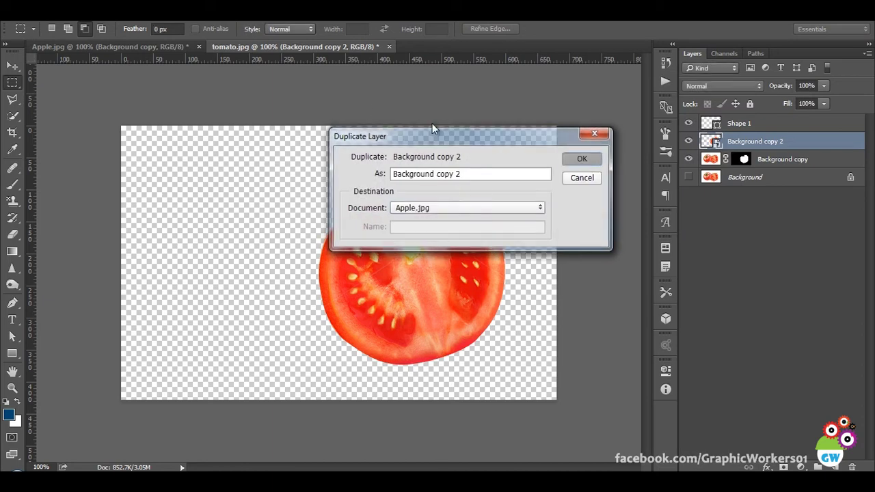
pyautogui.click(53, 48)
pyautogui.press('v')
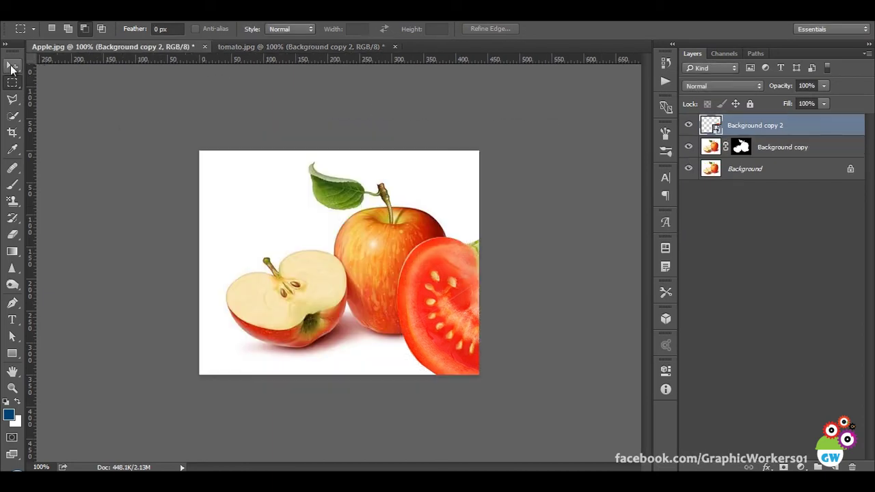
pyautogui.moveTo(414, 243); pyautogui.dragTo(287, 246)
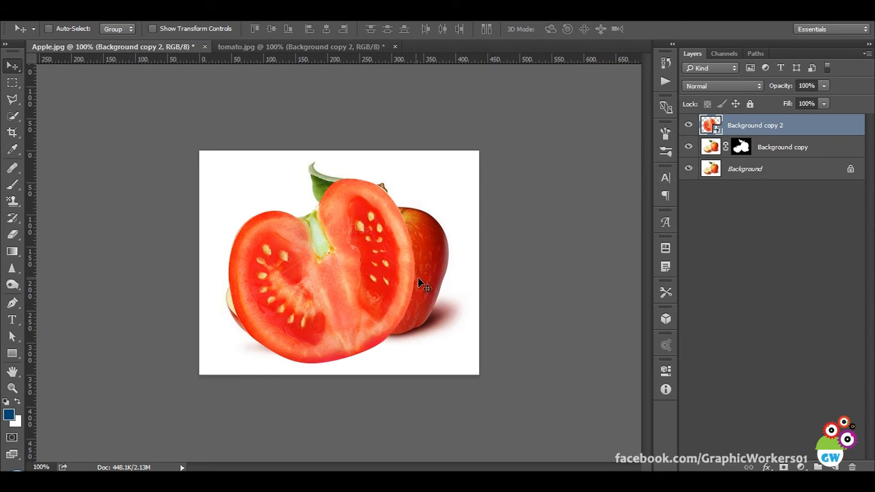
# Distort the tomato with Free Transform, pulling its top corners down to flatten it
pyautogui.hotkey('ctrl', 't')
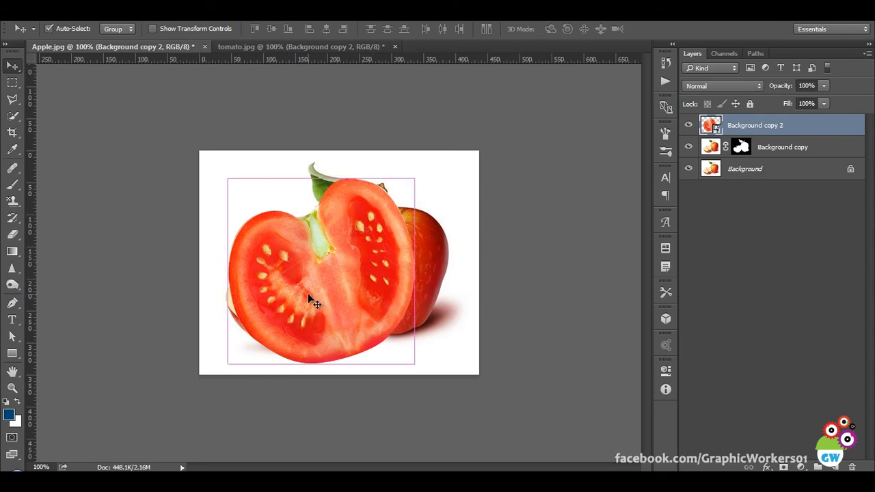
pyautogui.rightClick(291, 281)
pyautogui.click(334, 173)
pyautogui.moveTo(415, 179); pyautogui.dragTo(320, 255)
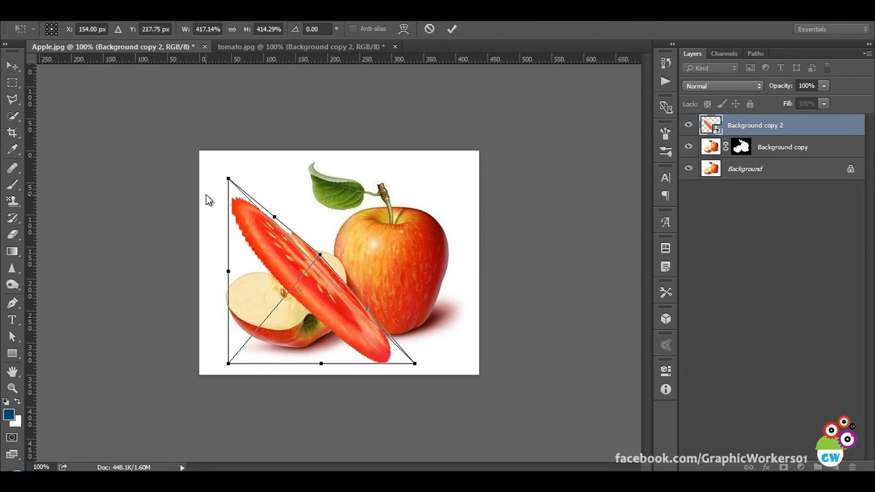
pyautogui.moveTo(228, 180); pyautogui.dragTo(225, 263)
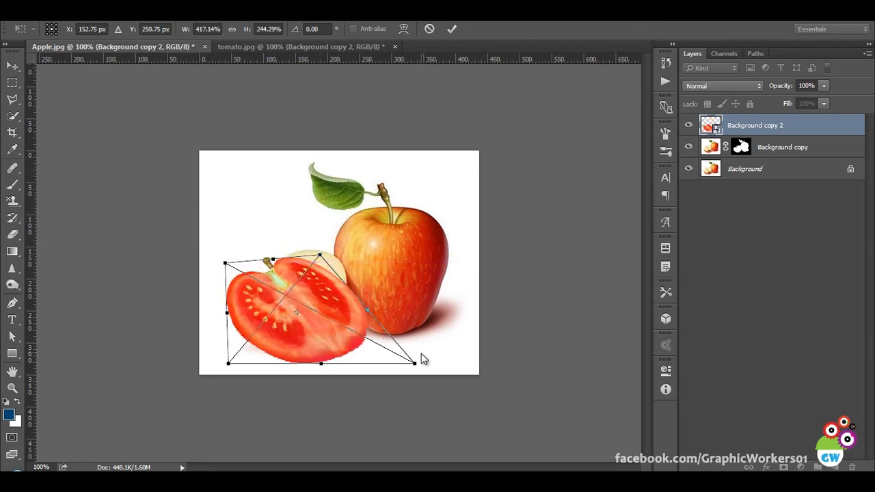
# Adjust the tomato's Distort corners to match the apple half's cut face, then commit the transform
pyautogui.moveTo(415, 365); pyautogui.dragTo(345, 298)
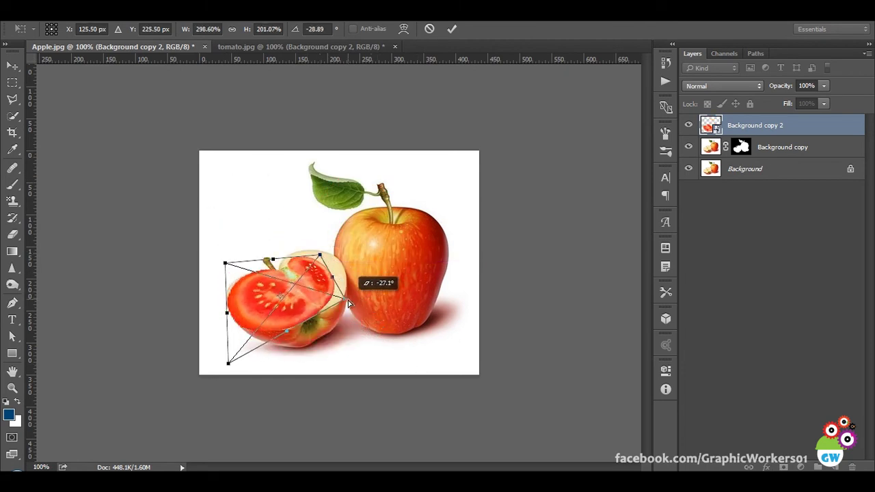
pyautogui.moveTo(319, 255); pyautogui.dragTo(327, 243)
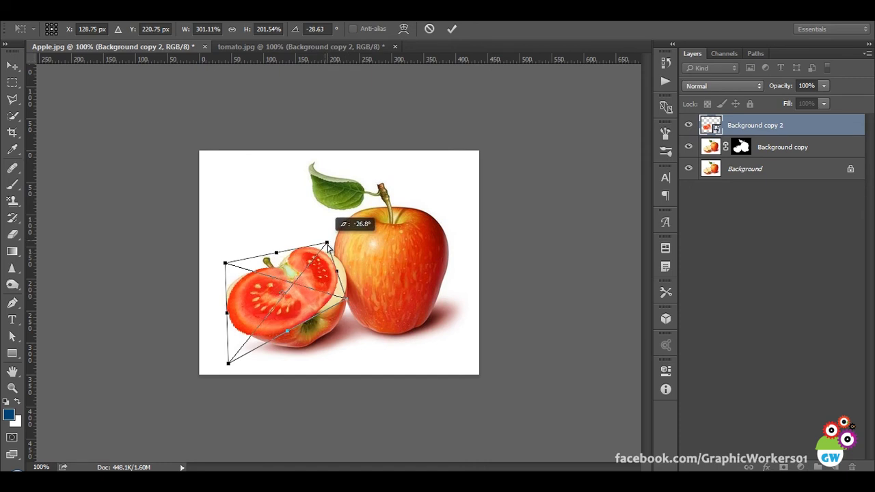
pyautogui.moveTo(348, 302); pyautogui.dragTo(368, 302)
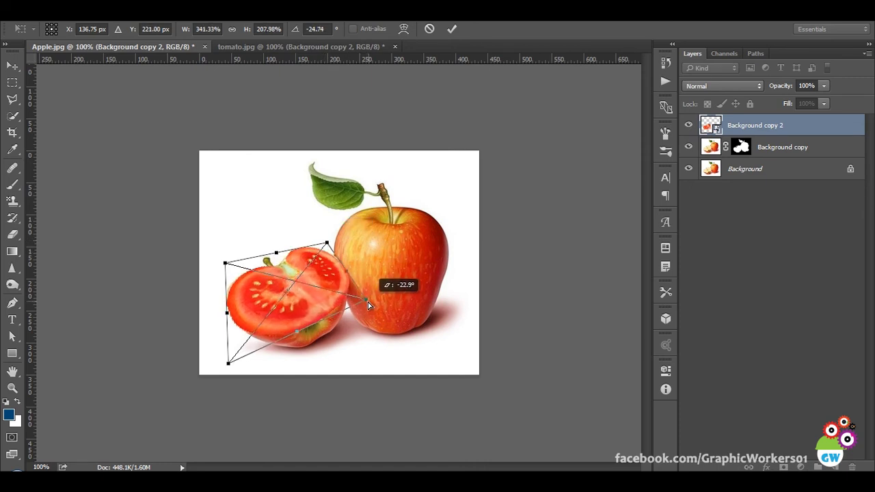
pyautogui.moveTo(227, 363); pyautogui.dragTo(230, 351)
pyautogui.moveTo(229, 265); pyautogui.dragTo(223, 269)
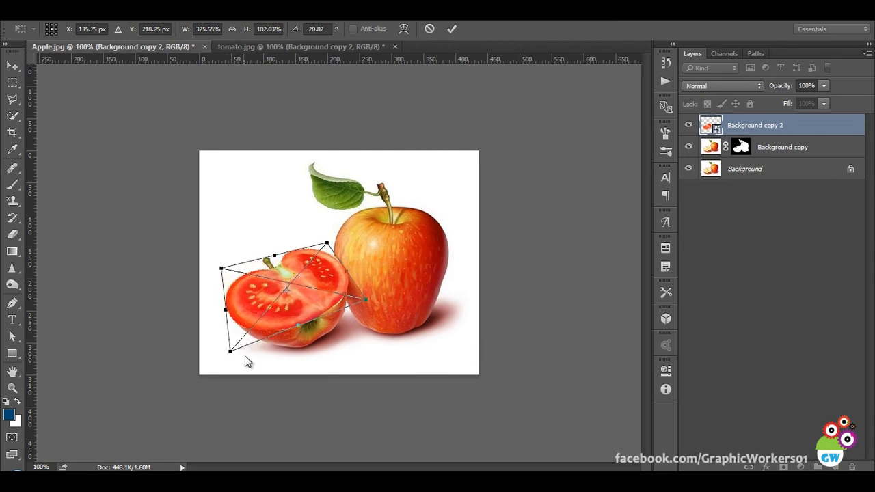
pyautogui.moveTo(230, 354); pyautogui.dragTo(232, 347)
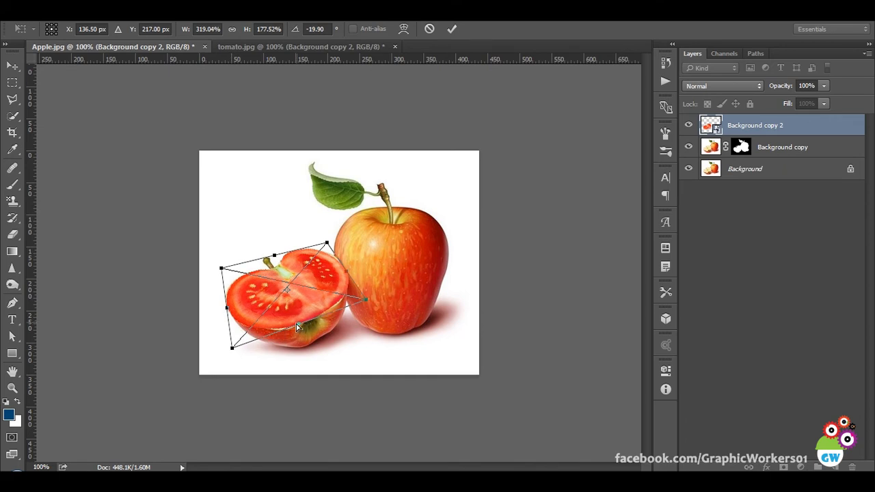
pyautogui.moveTo(299, 329); pyautogui.dragTo(299, 331)
pyautogui.moveTo(365, 304); pyautogui.dragTo(364, 303)
pyautogui.moveTo(329, 242); pyautogui.dragTo(330, 243)
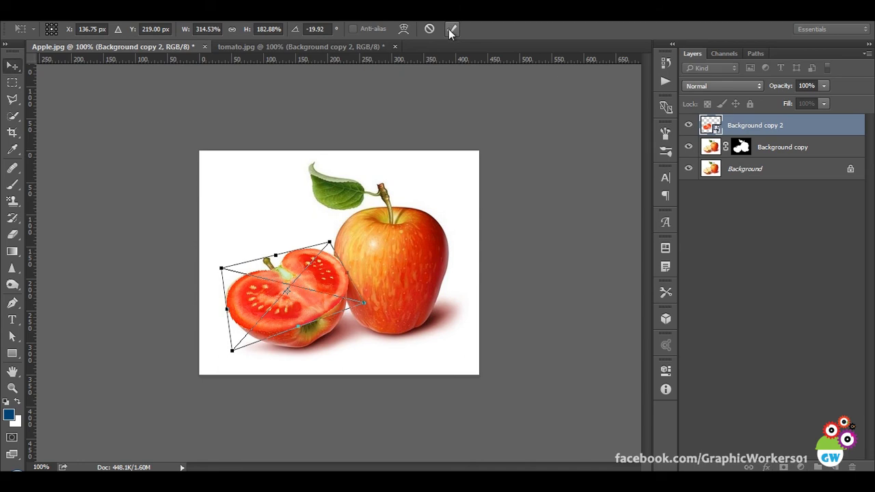
pyautogui.click(451, 30)
# Clip the tomato to the apple layer, zoom in, and put Free Transform into Warp mode
pyautogui.keyDown('alt'); pyautogui.click(751, 134); pyautogui.keyUp('alt')
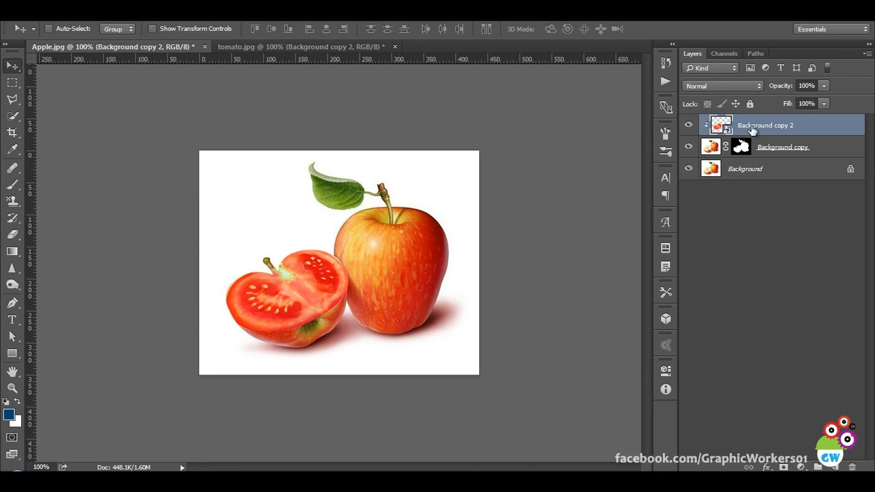
pyautogui.moveTo(304, 305); pyautogui.dragTo(477, 292)
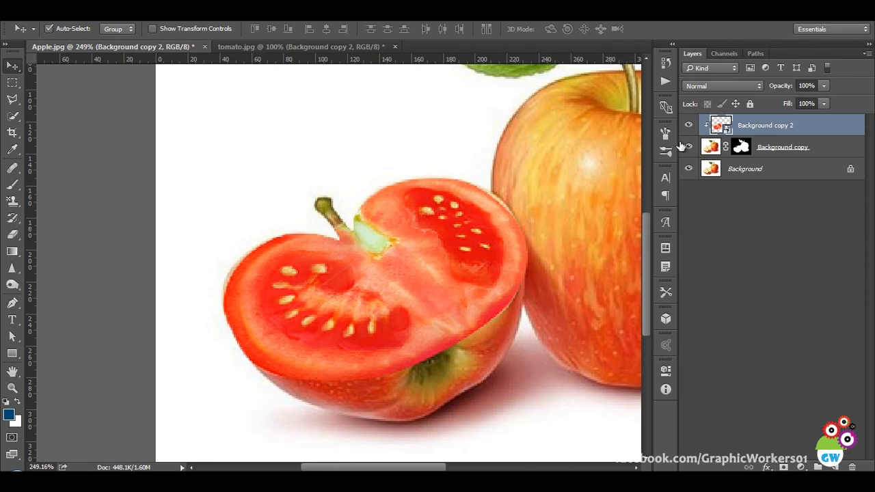
pyautogui.hotkey('ctrl', 't')
pyautogui.rightClick(482, 216)
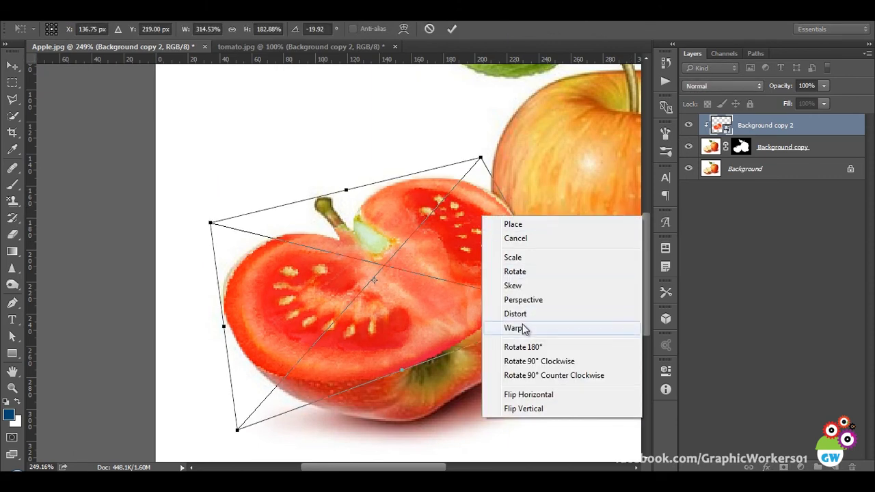
pyautogui.click(514, 328)
# Warp the tomato's upper-right, left and lower edges toward the apple's shape
pyautogui.moveTo(511, 214); pyautogui.dragTo(512, 194)
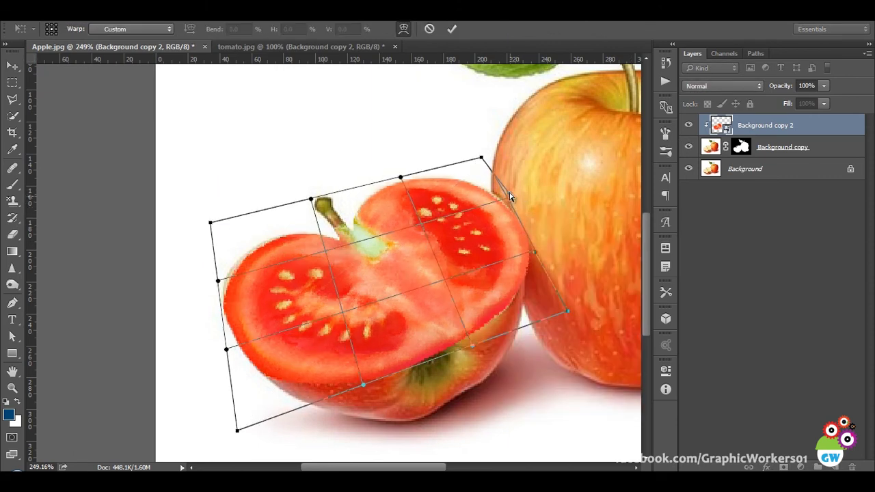
pyautogui.moveTo(534, 248); pyautogui.dragTo(520, 263)
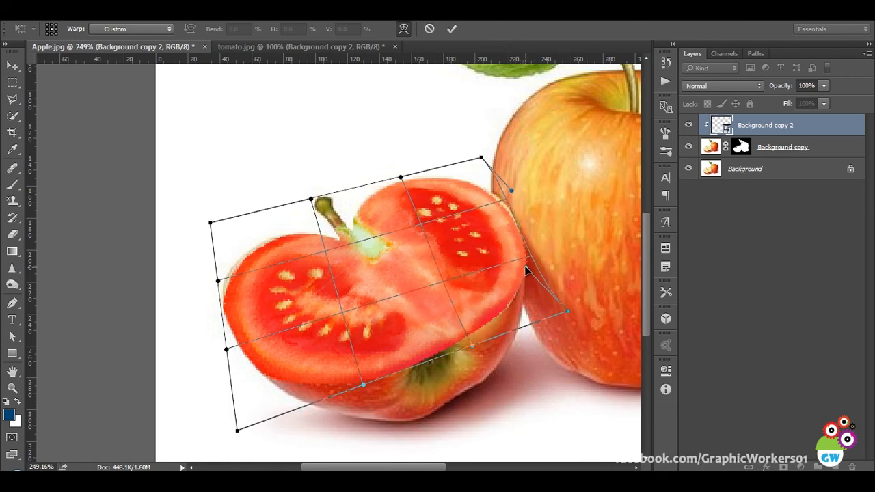
pyautogui.moveTo(514, 192); pyautogui.dragTo(515, 182)
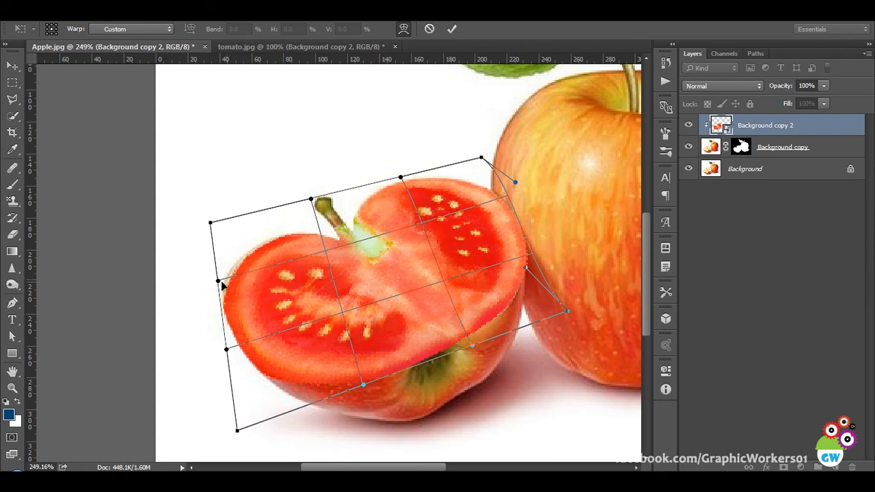
pyautogui.moveTo(217, 281); pyautogui.dragTo(211, 268)
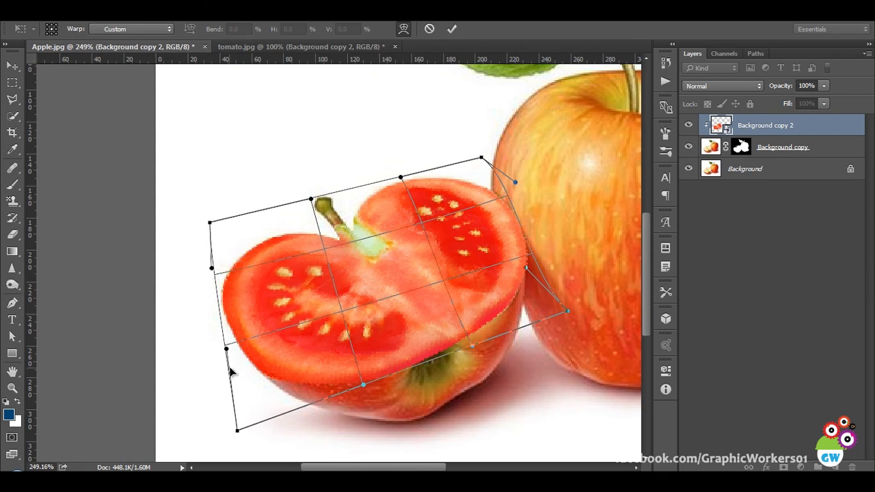
pyautogui.moveTo(226, 350); pyautogui.dragTo(233, 346)
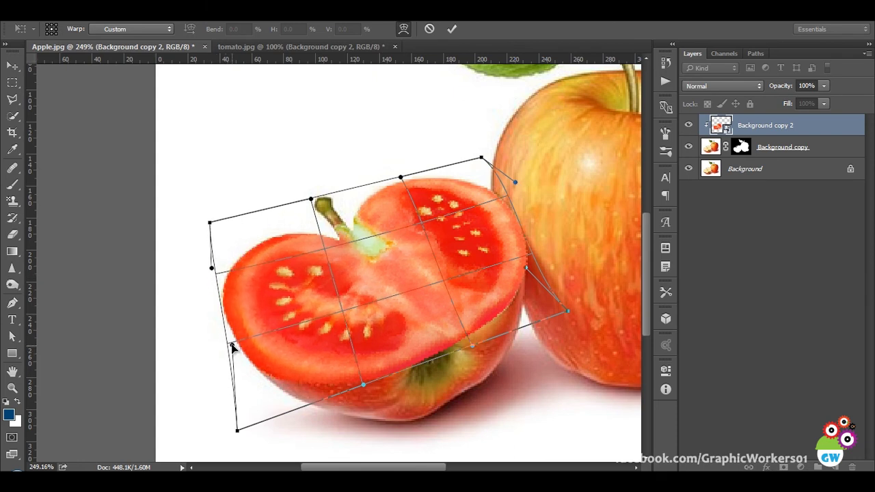
pyautogui.moveTo(237, 430)
pyautogui.mouseDown()
pyautogui.moveTo(248, 409)
pyautogui.moveTo(258, 410)
pyautogui.mouseUp()
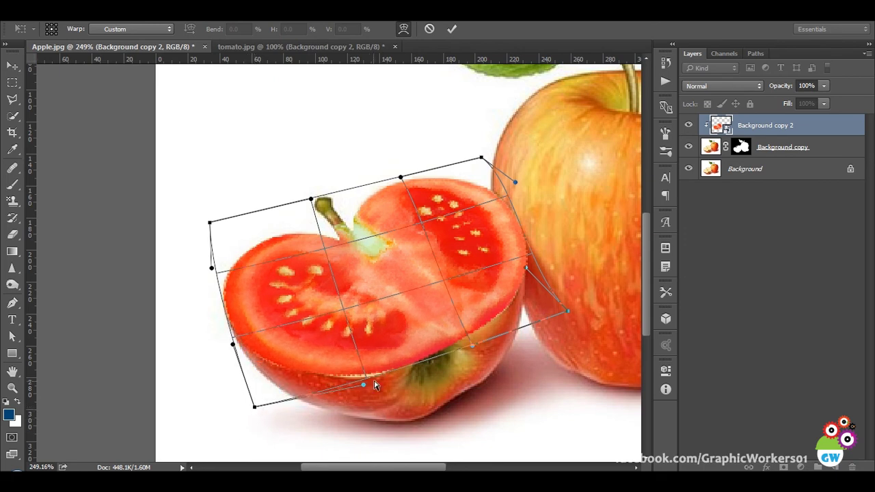
pyautogui.moveTo(374, 381); pyautogui.dragTo(376, 386)
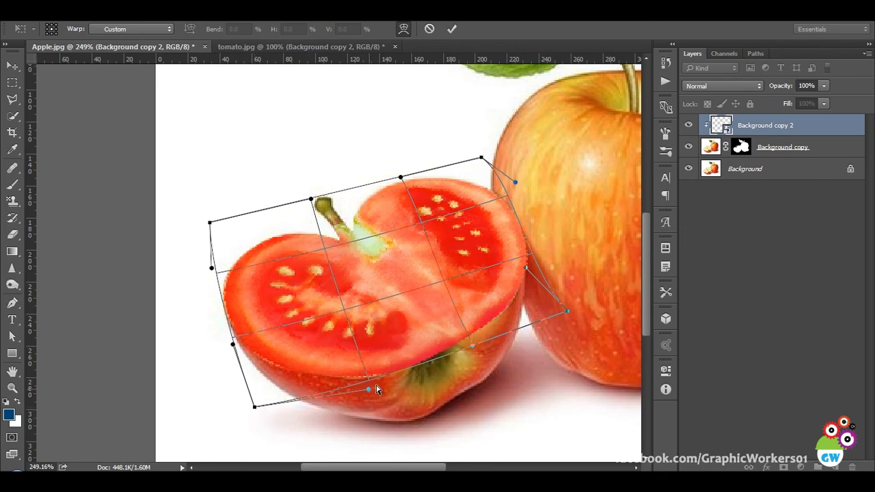
pyautogui.moveTo(472, 346); pyautogui.dragTo(400, 356)
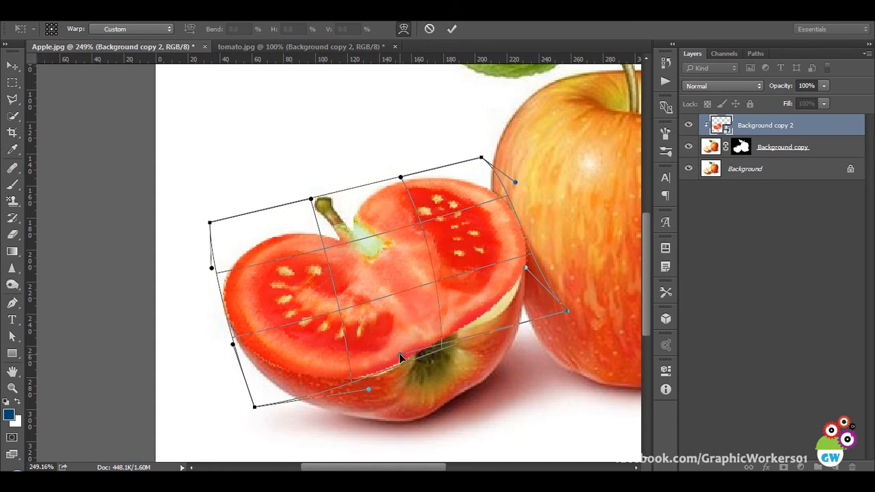
# Curve the tomato's right side inward against the apple and commit the warp
pyautogui.click(524, 265)
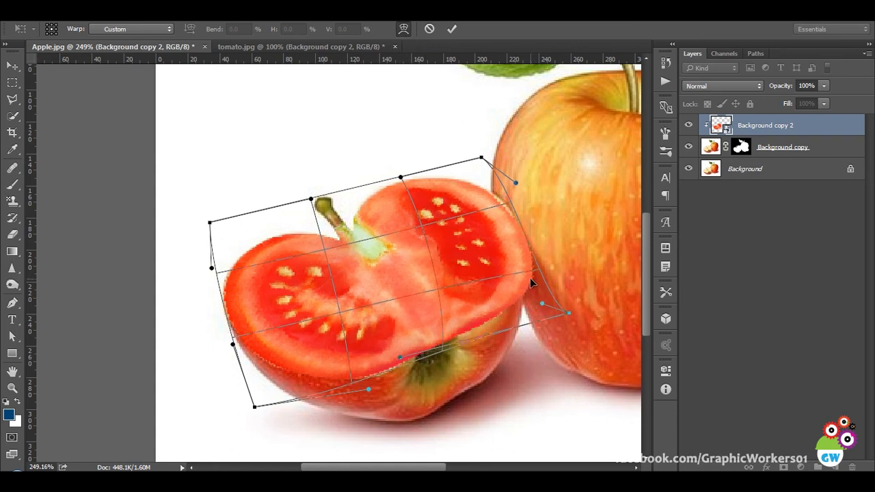
pyautogui.moveTo(441, 283)
pyautogui.mouseDown()
pyautogui.moveTo(438, 301)
pyautogui.moveTo(426, 294)
pyautogui.mouseUp()
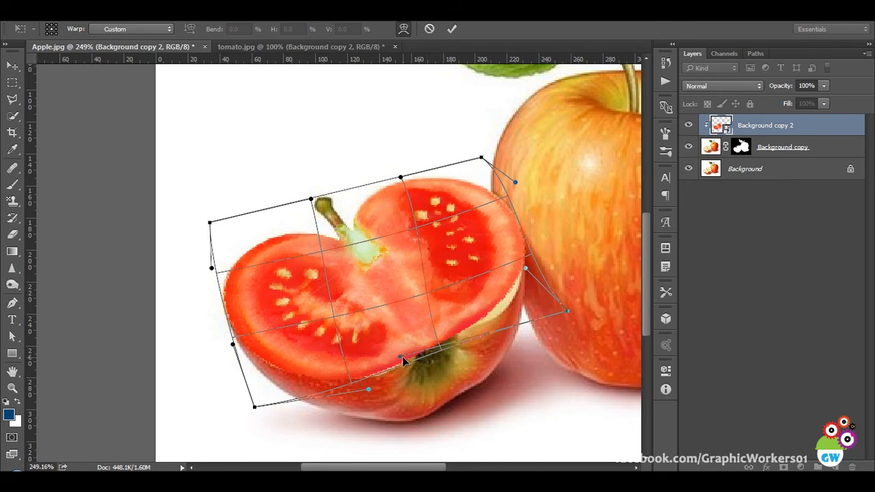
pyautogui.moveTo(402, 356); pyautogui.dragTo(400, 354)
pyautogui.moveTo(568, 312); pyautogui.dragTo(585, 316)
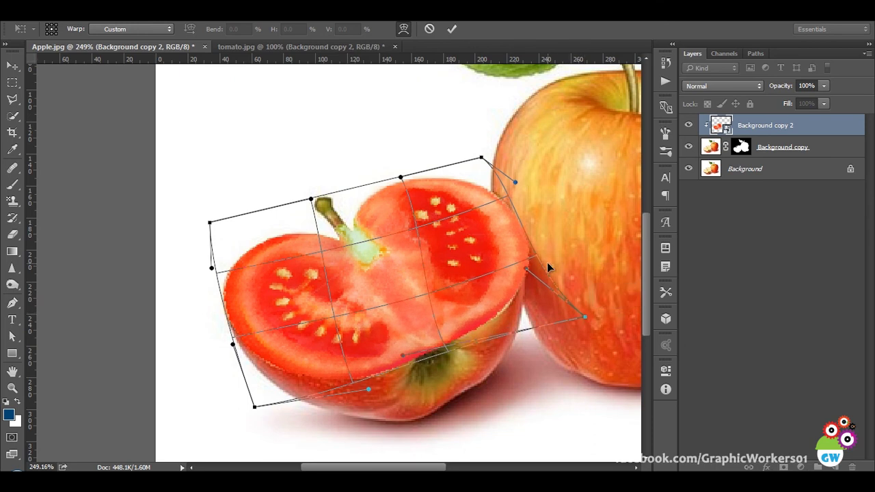
pyautogui.moveTo(528, 270); pyautogui.dragTo(519, 273)
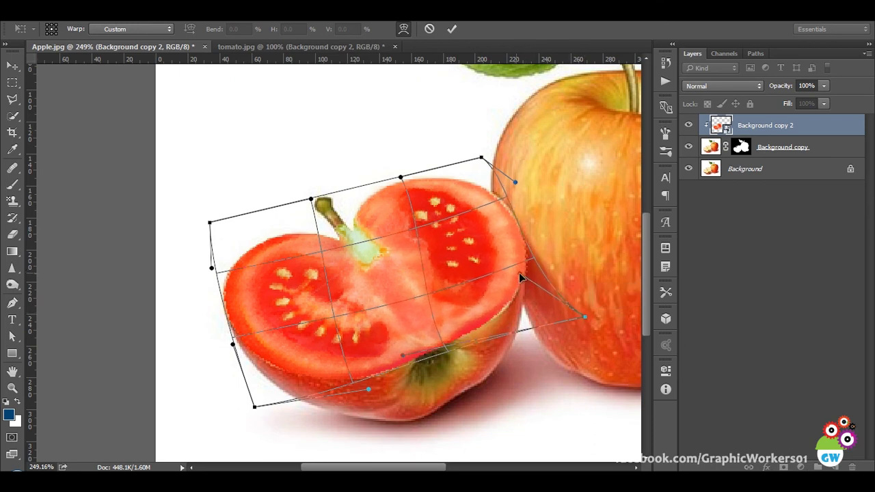
pyautogui.moveTo(515, 182); pyautogui.dragTo(521, 182)
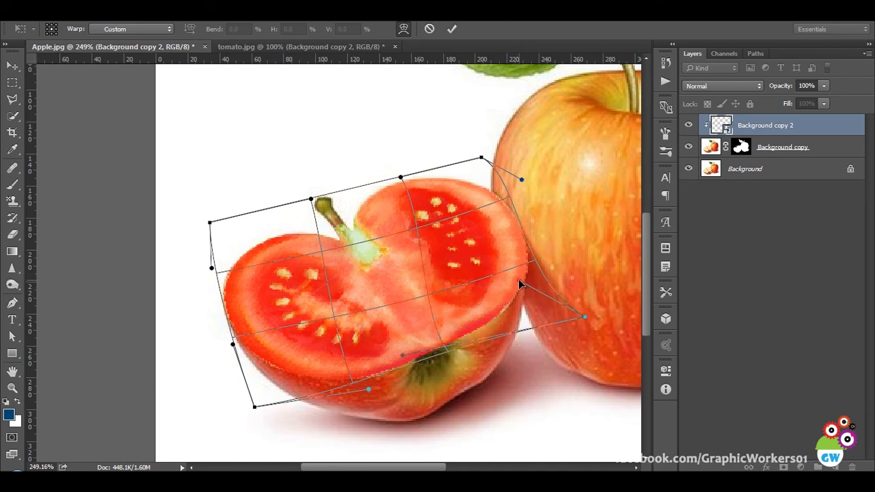
pyautogui.scroll(-1, 469, 307)
pyautogui.scroll(-1, 469, 311)
pyautogui.scroll(-1, 468, 309)
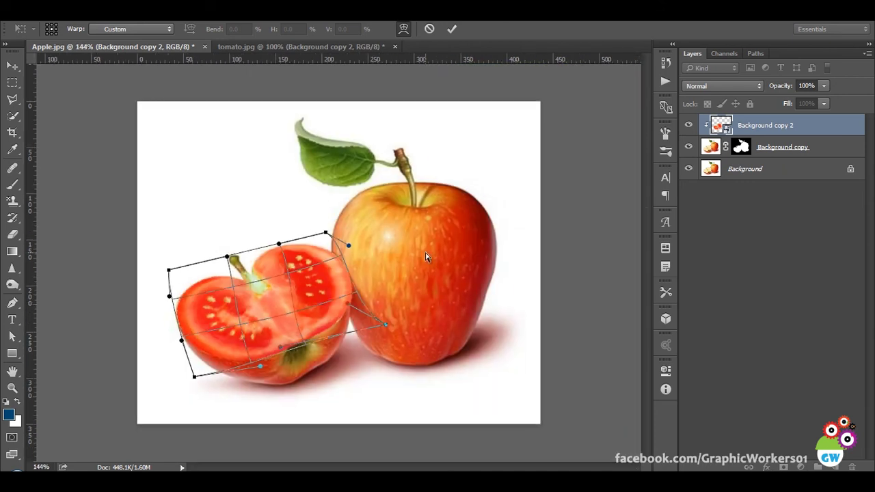
pyautogui.click(453, 32)
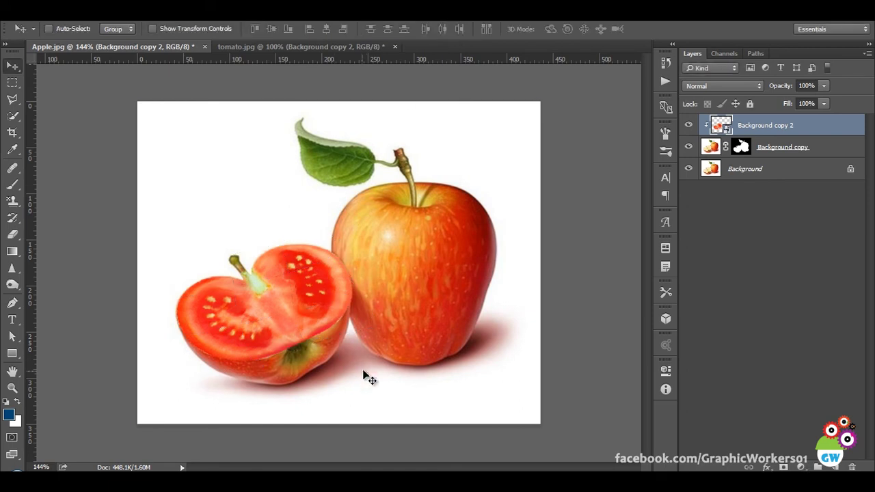
# Set the Background copy 2 tomato layer's opacity to 56%
pyautogui.scroll(3, 265, 364)
pyautogui.scroll(2, 265, 365)
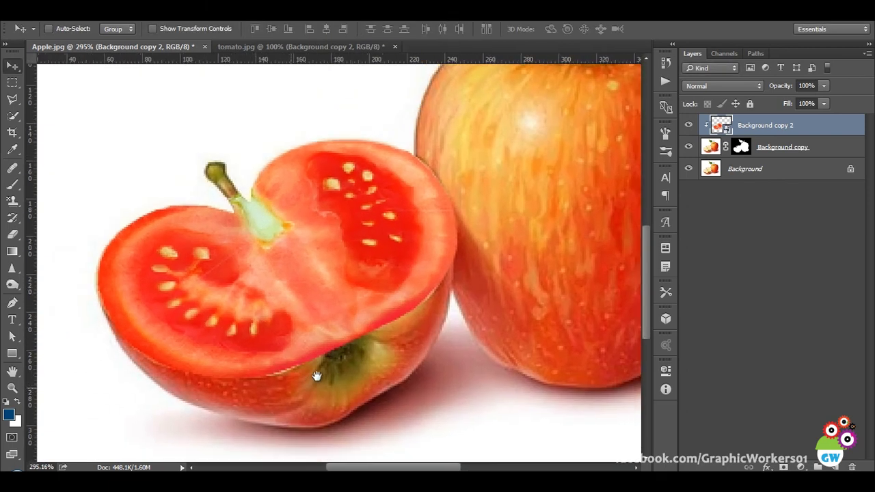
pyautogui.scroll(1, 350, 383)
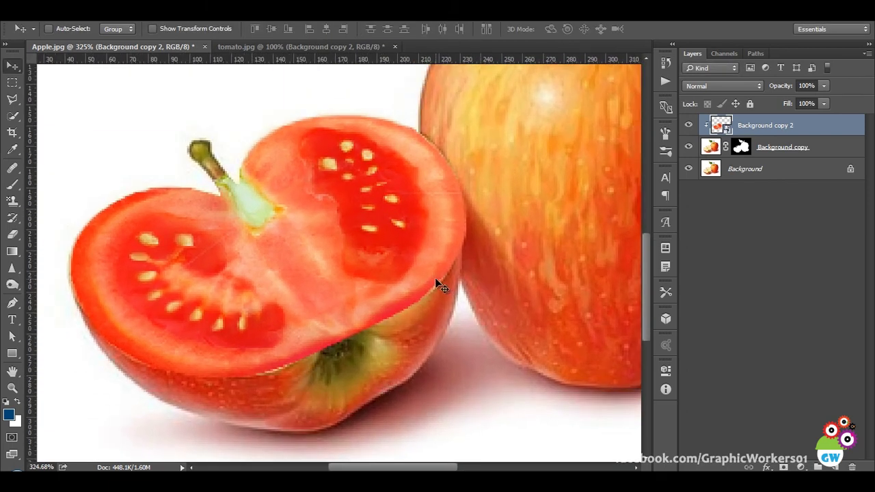
pyautogui.scroll(2, 435, 278)
pyautogui.press('b')
pyautogui.click(781, 125)
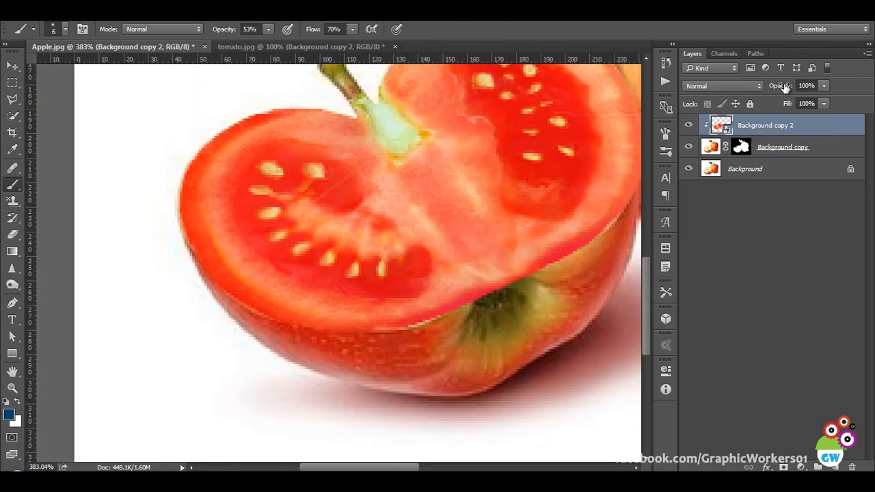
pyautogui.moveTo(785, 87); pyautogui.dragTo(756, 89)
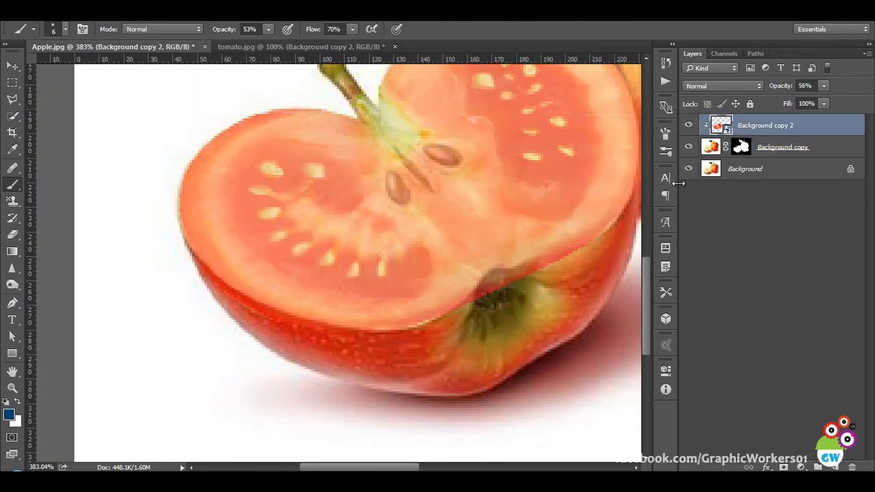
# Paint the Background copy layer mask along the tomato's left edge to blend it
pyautogui.click(741, 147)
pyautogui.moveTo(179, 240)
pyautogui.mouseDown()
pyautogui.moveTo(204, 279)
pyautogui.moveTo(280, 317)
pyautogui.moveTo(391, 339)
pyautogui.moveTo(449, 320)
pyautogui.moveTo(494, 274)
pyautogui.moveTo(512, 275)
pyautogui.moveTo(502, 292)
pyautogui.moveTo(491, 290)
pyautogui.moveTo(523, 276)
pyautogui.moveTo(484, 308)
pyautogui.moveTo(508, 278)
pyautogui.moveTo(490, 289)
pyautogui.moveTo(608, 236)
pyautogui.moveTo(596, 261)
pyautogui.moveTo(480, 327)
pyautogui.mouseUp()
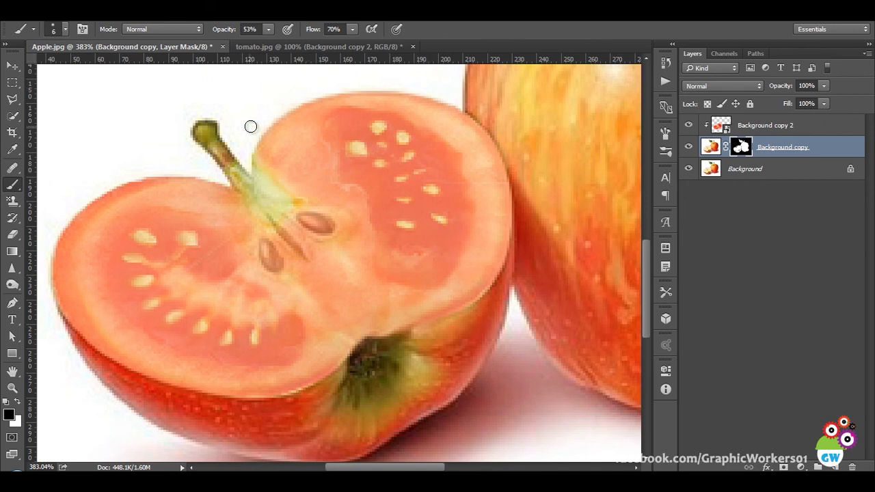
pyautogui.scroll(-5, 406, 326)
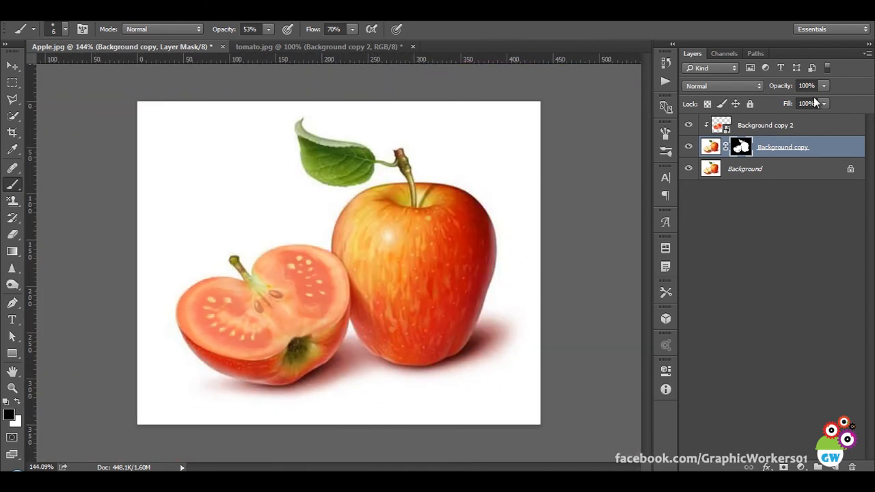
# Return the Background copy 2 tomato layer to 100% opacity
pyautogui.click(783, 118)
pyautogui.moveTo(787, 86); pyautogui.dragTo(862, 91)
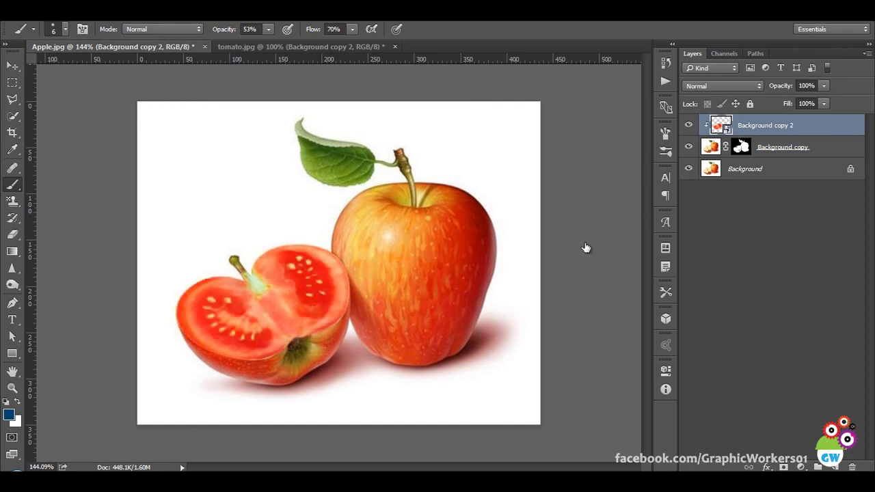
pyautogui.click(766, 466)
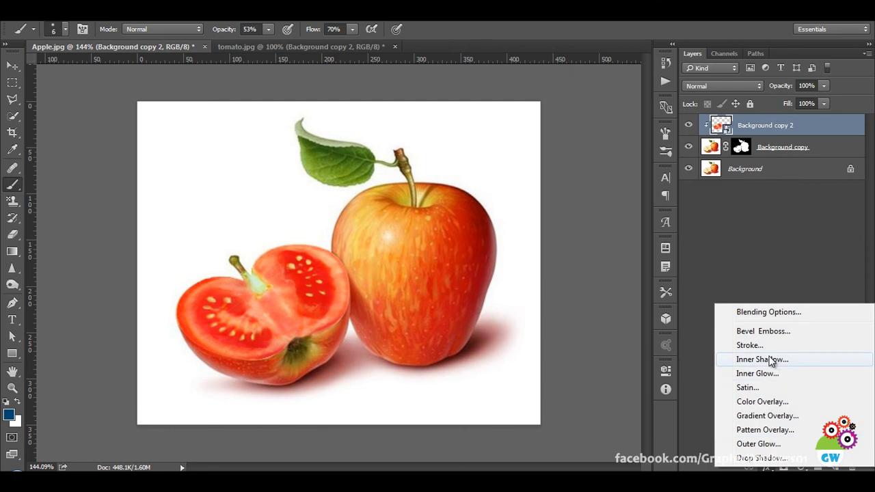
pyautogui.click(778, 112)
# Add a Curves adjustment clipped to the tomato layer, darkening then brightening its tones
pyautogui.click(800, 466)
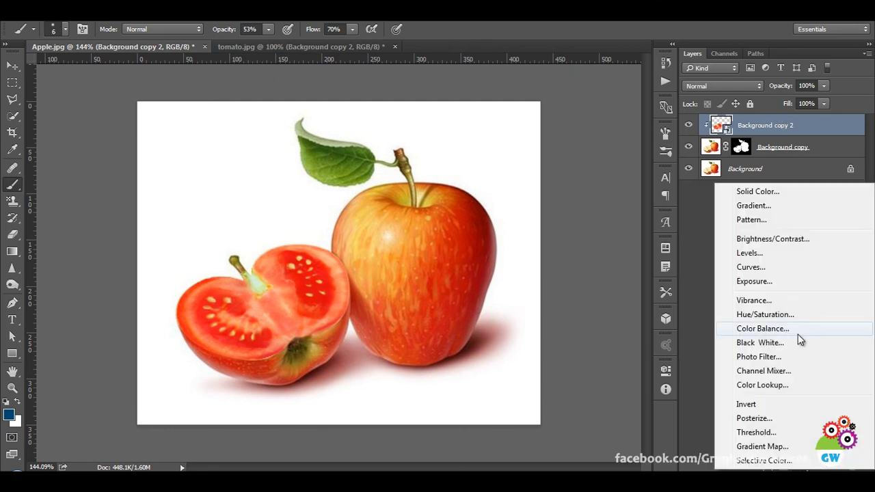
pyautogui.click(760, 268)
pyautogui.moveTo(551, 389); pyautogui.dragTo(545, 408)
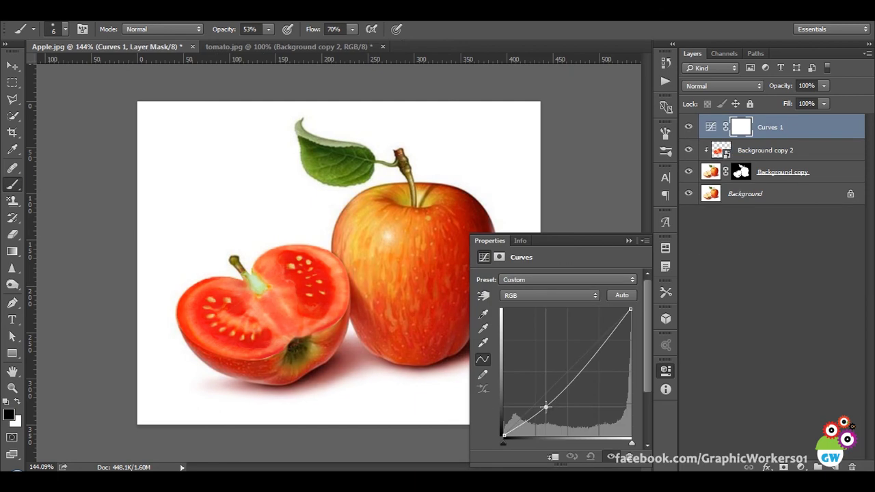
pyautogui.keyDown('alt'); pyautogui.click(752, 138); pyautogui.keyUp('alt')
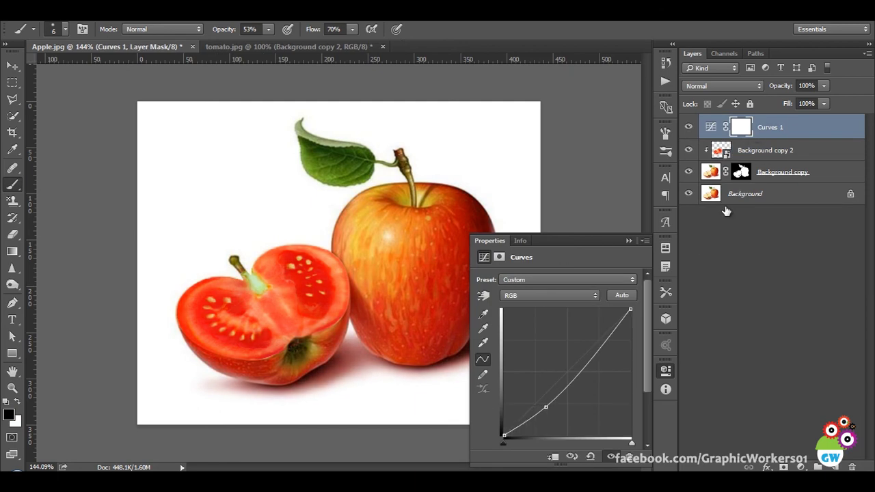
pyautogui.moveTo(601, 348); pyautogui.dragTo(598, 339)
pyautogui.moveTo(546, 406); pyautogui.dragTo(540, 403)
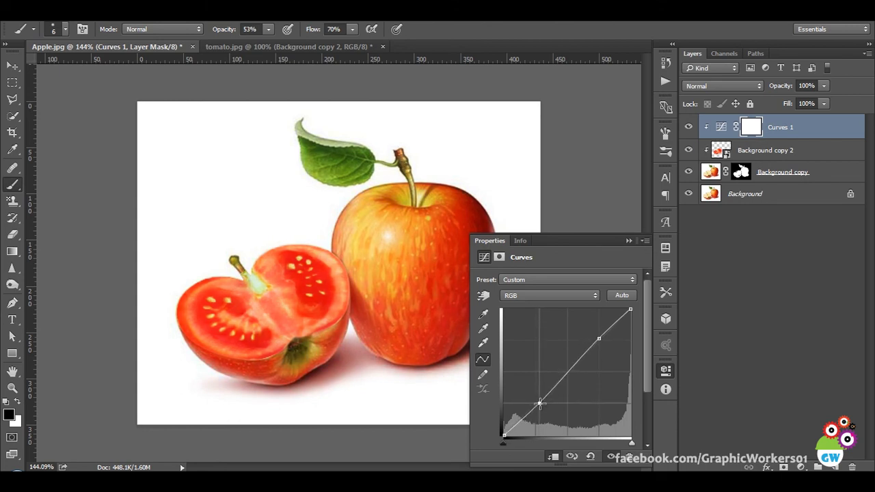
pyautogui.click(633, 240)
pyautogui.click(13, 66)
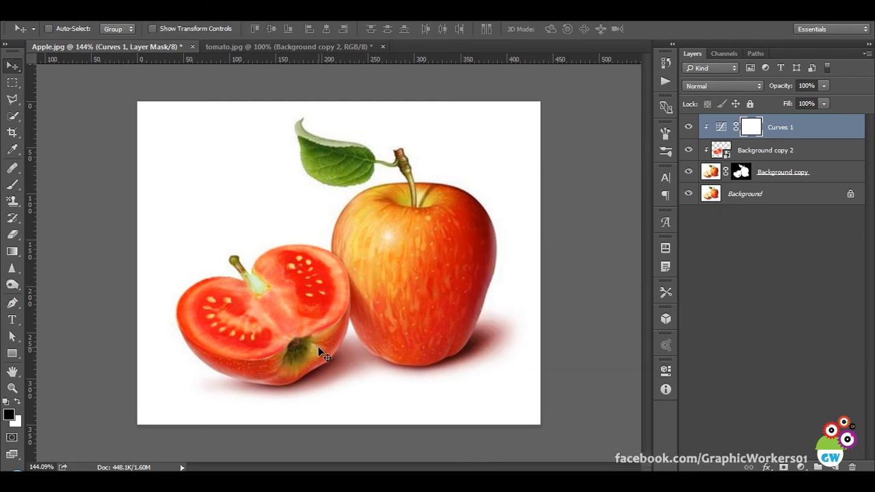
# View the apple-and-tomato composite at 100% actual size from the Hand tool's canvas menu
pyautogui.press('h')
pyautogui.rightClick(342, 297)
pyautogui.click(363, 318)
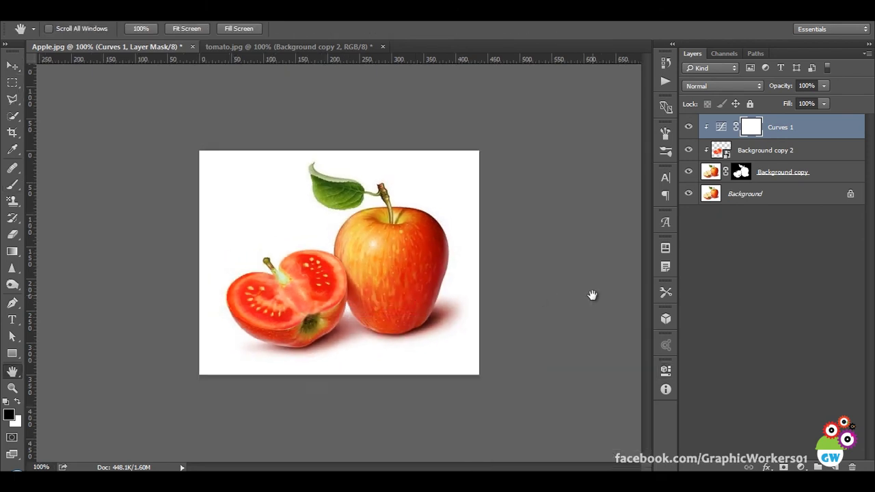